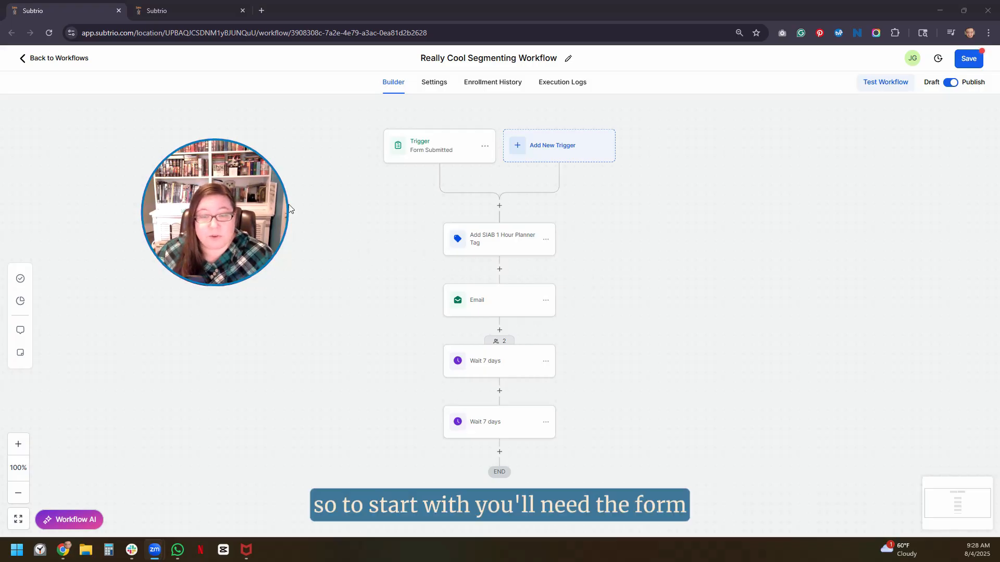
- Look over the Really Cool Segmenting Form builder, then return to the workflow
click(198, 14)
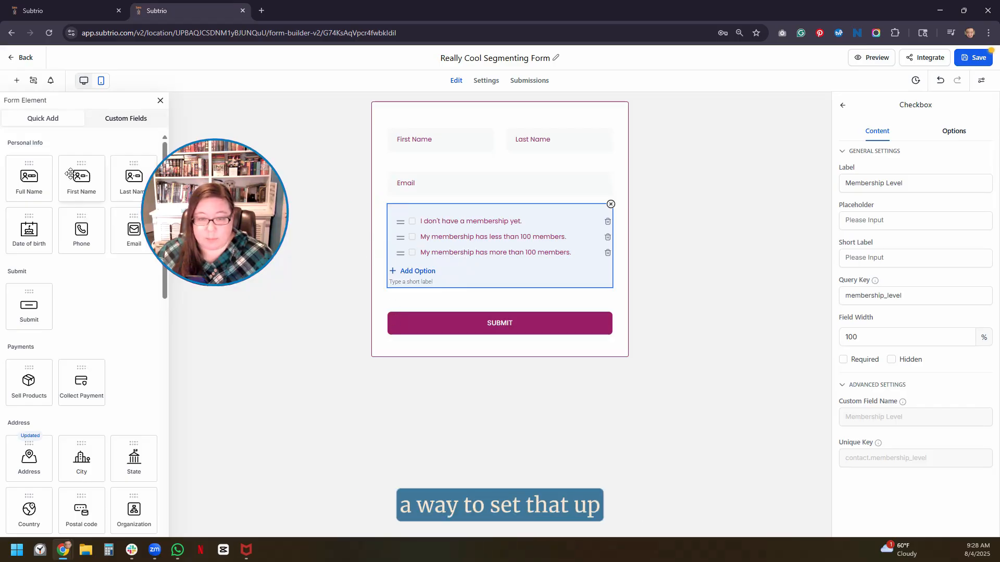
scroll(101, 294, down, 7)
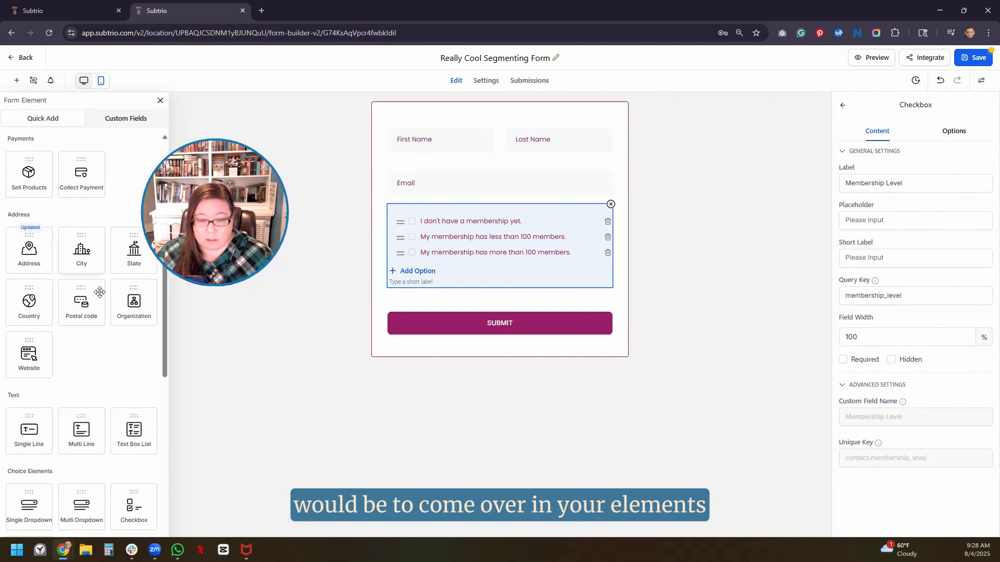
scroll(100, 293, up, 2)
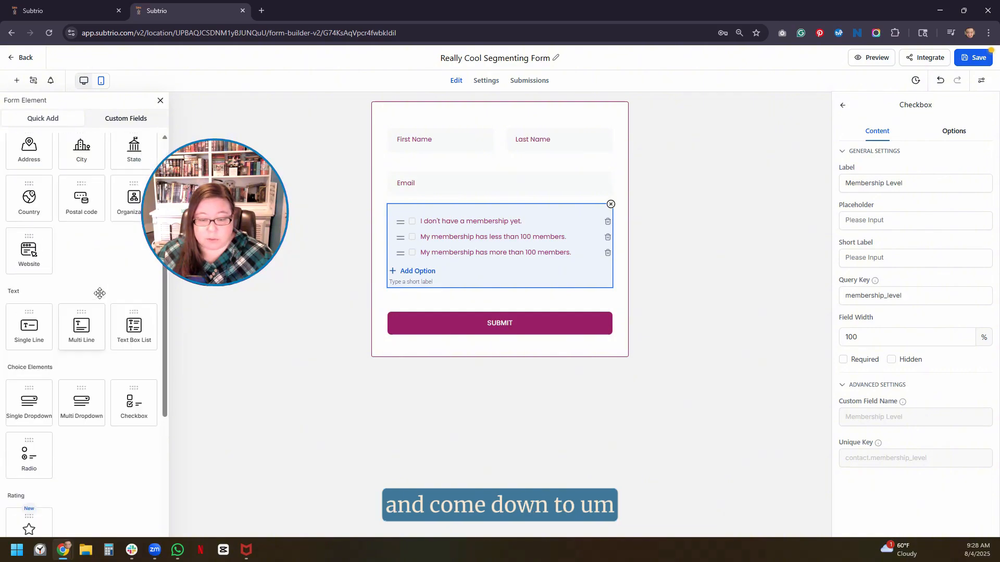
scroll(98, 293, down, 2)
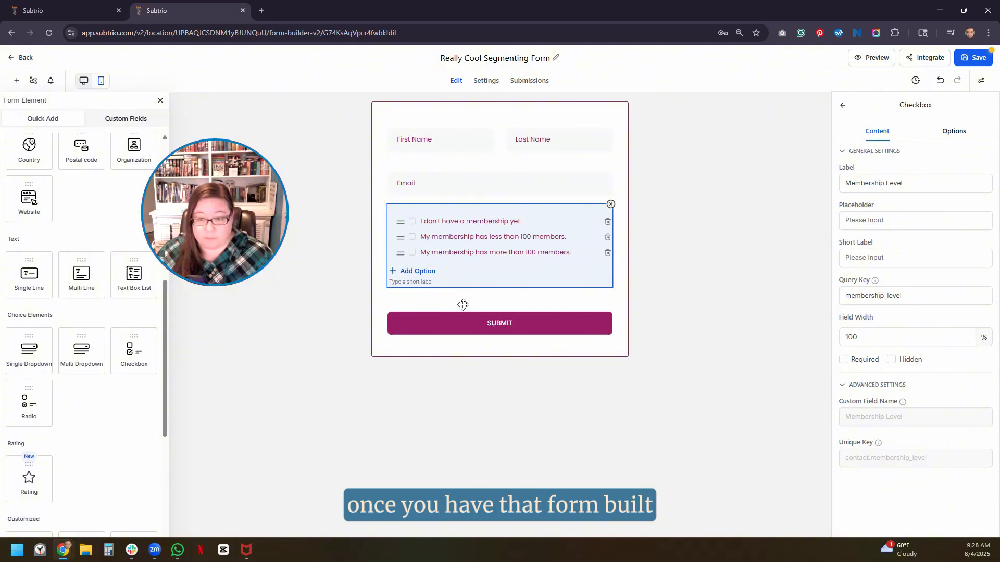
click(66, 13)
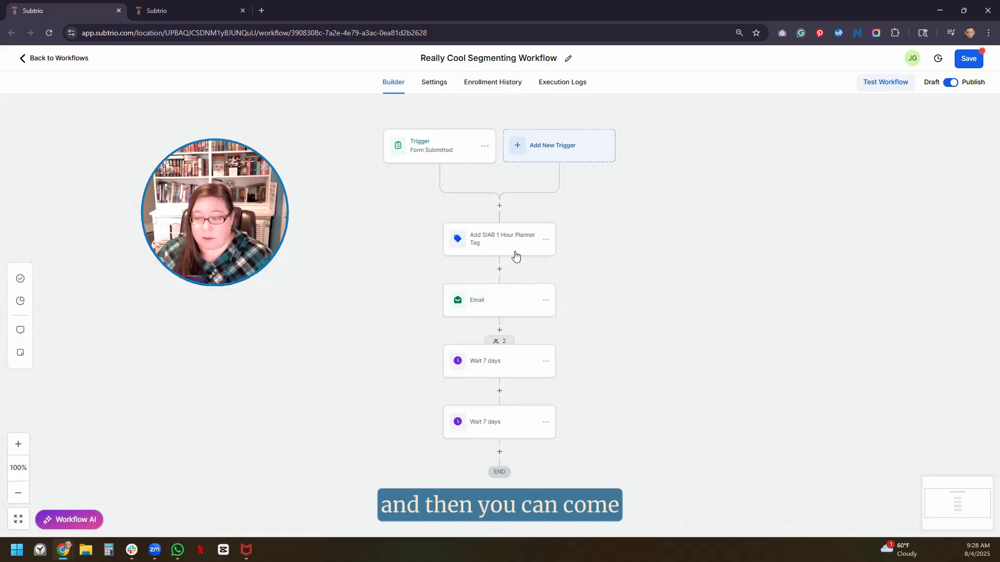
- Add an If / Else Condition after the Email step and browse its Contact Details fields
click(498, 330)
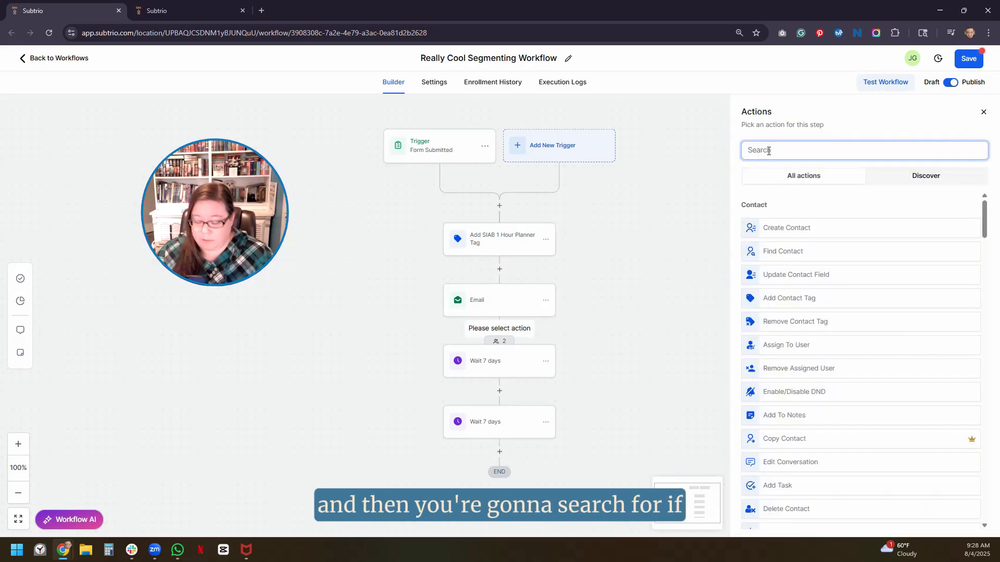
text(if)
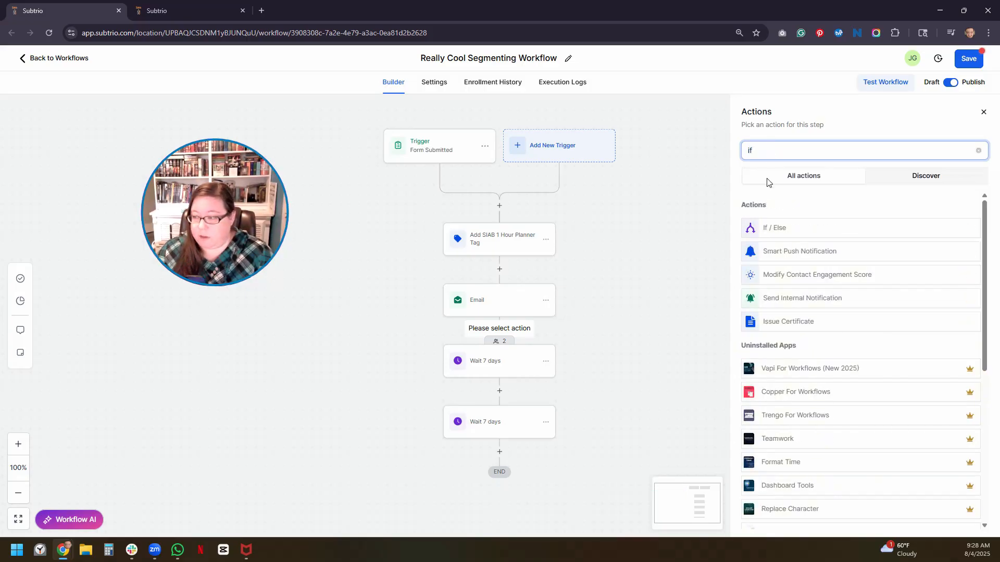
click(776, 233)
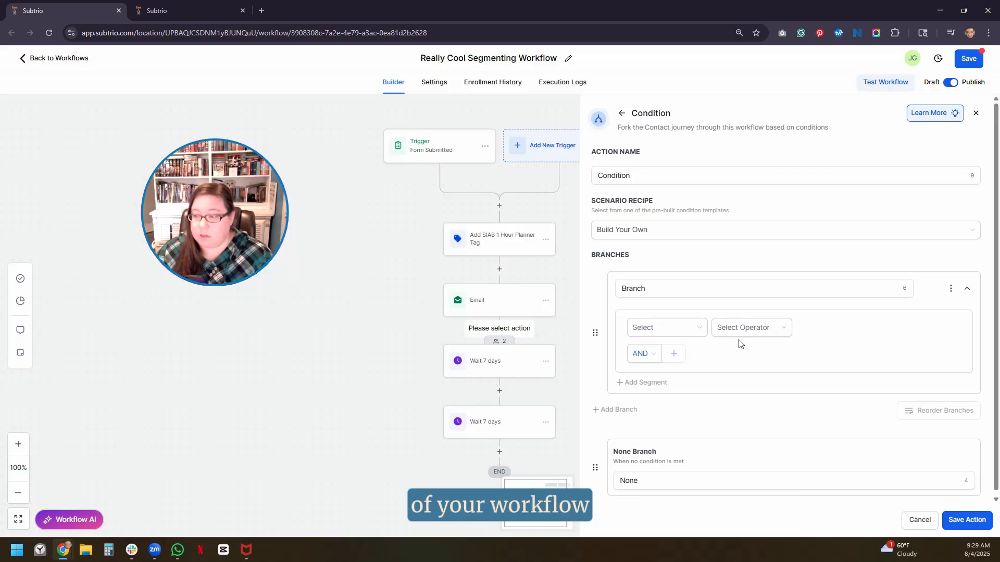
click(635, 288)
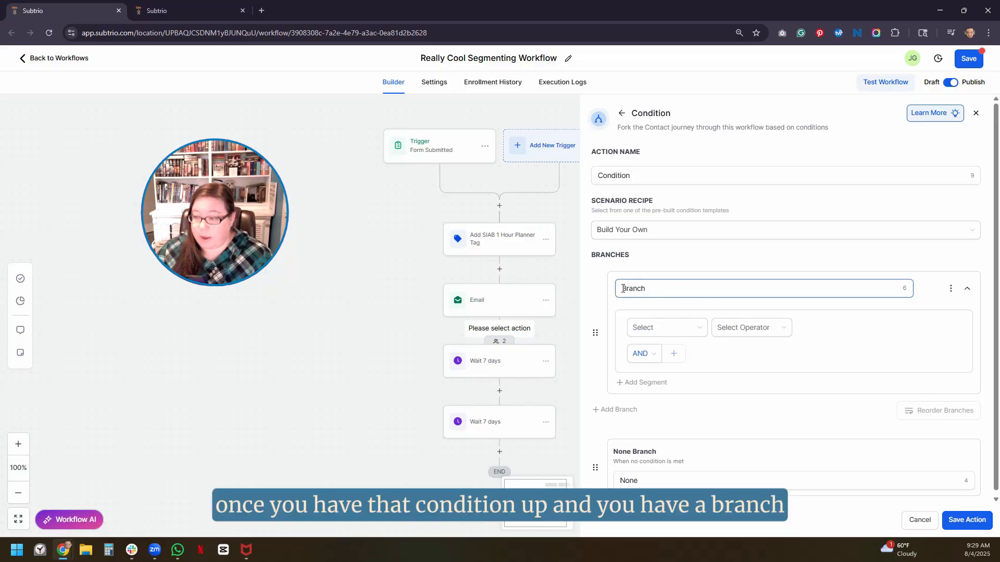
click(690, 328)
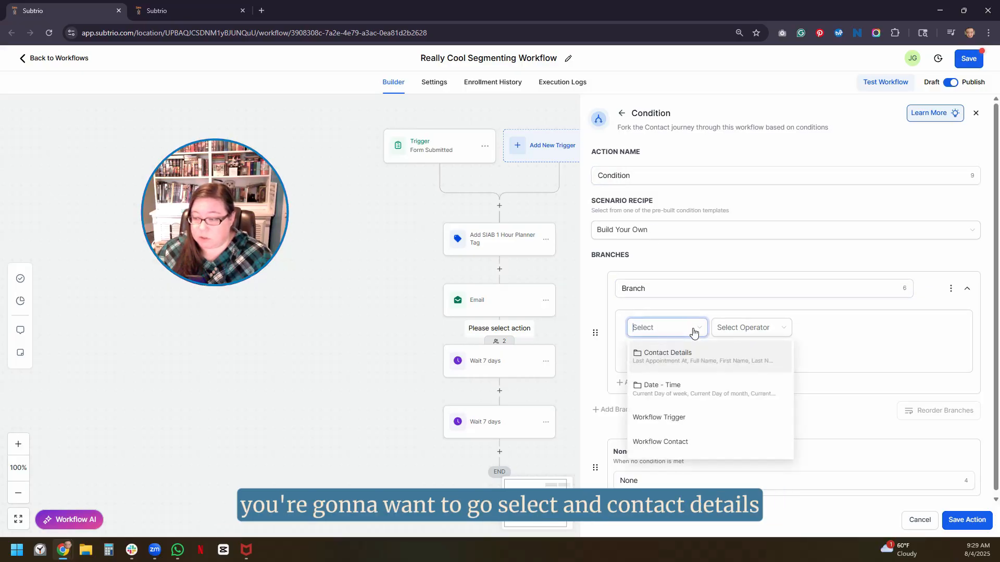
click(663, 360)
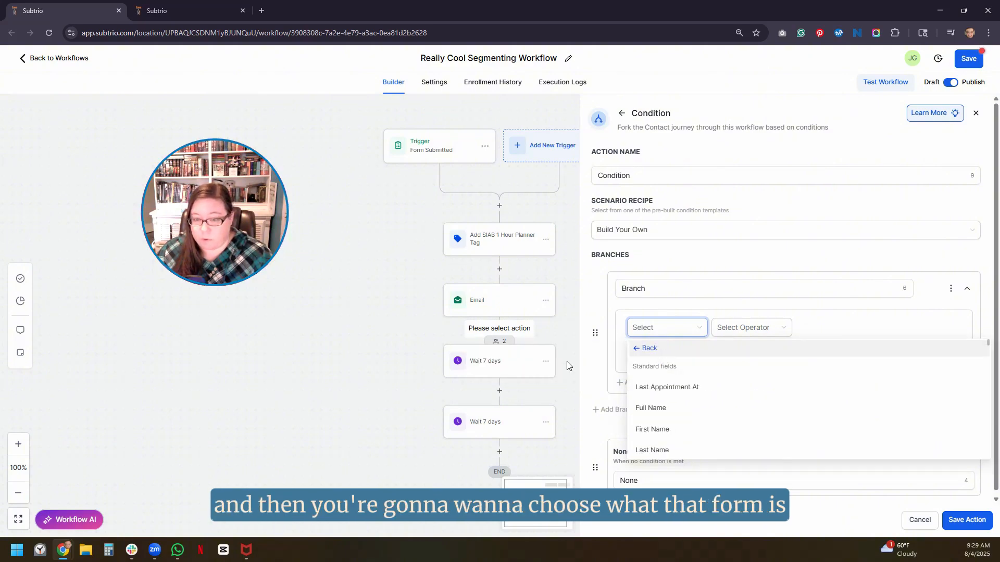
click(190, 13)
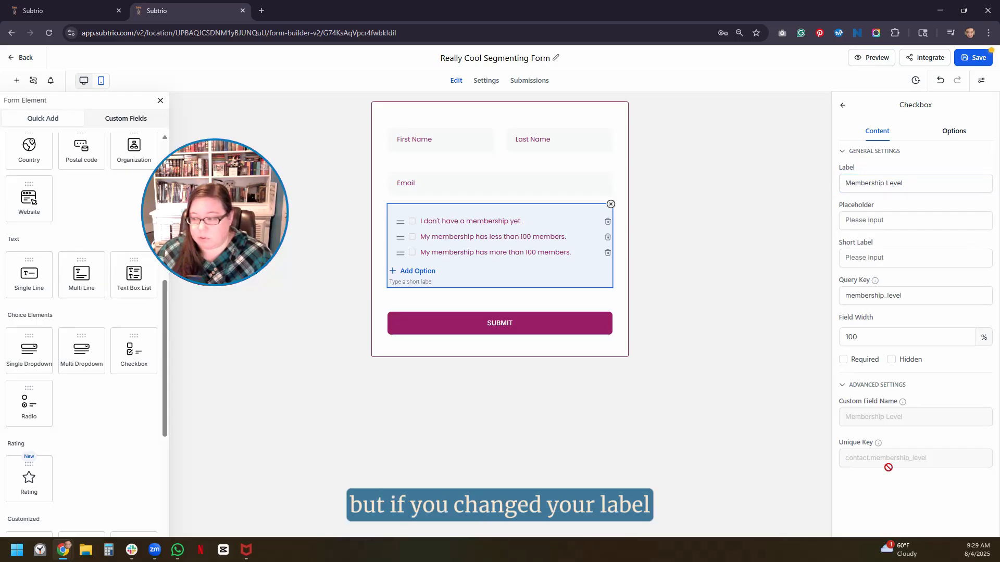
- Check the Membership Level field's Custom Field Name under Advanced Settings, then go back to the workflow
click(865, 388)
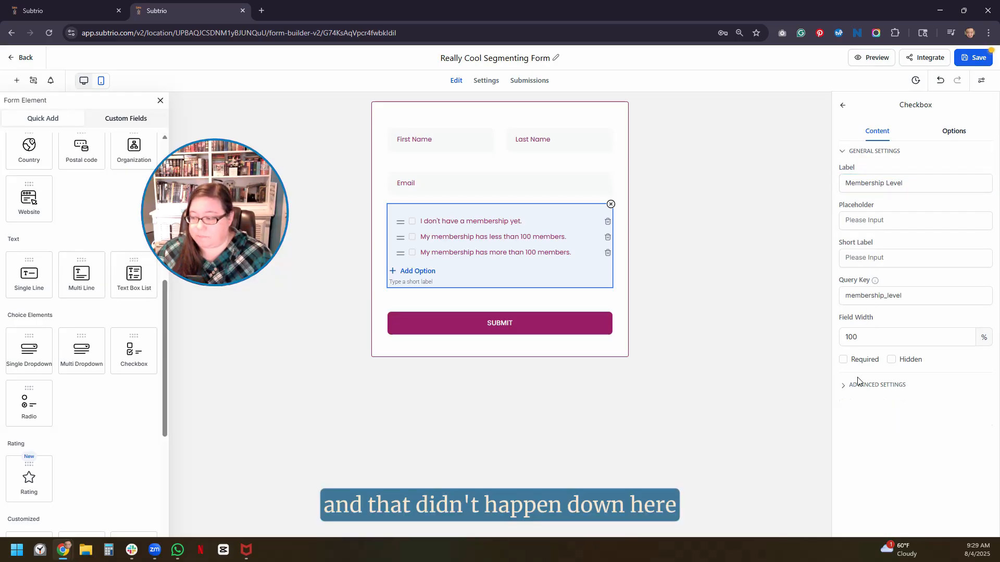
click(871, 387)
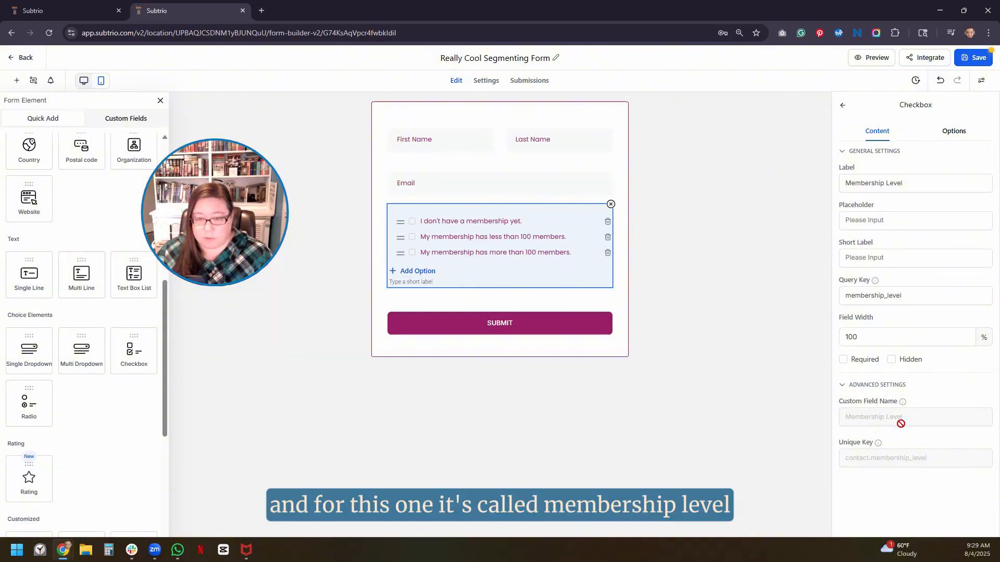
click(75, 11)
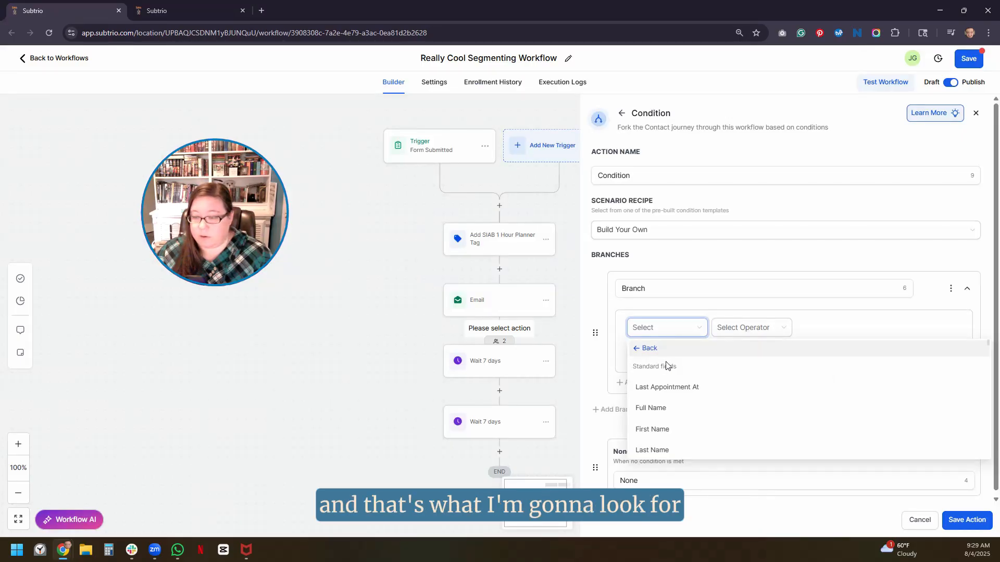
- Choose Contact Details > Membership Level as the first branch's field to test
scroll(678, 399, down, 4)
scroll(678, 399, down, 10)
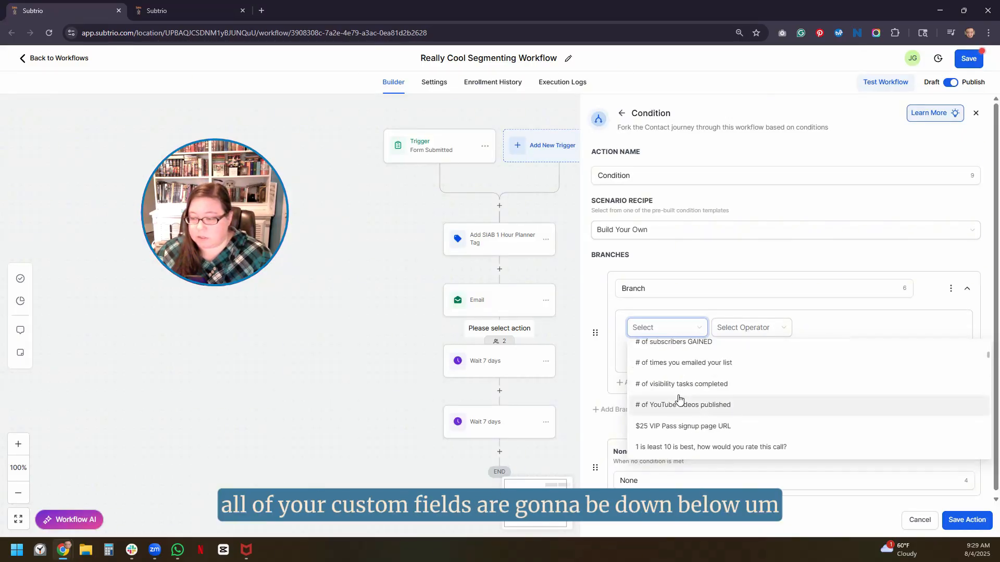
scroll(677, 398, up, 15)
scroll(679, 398, up, 1)
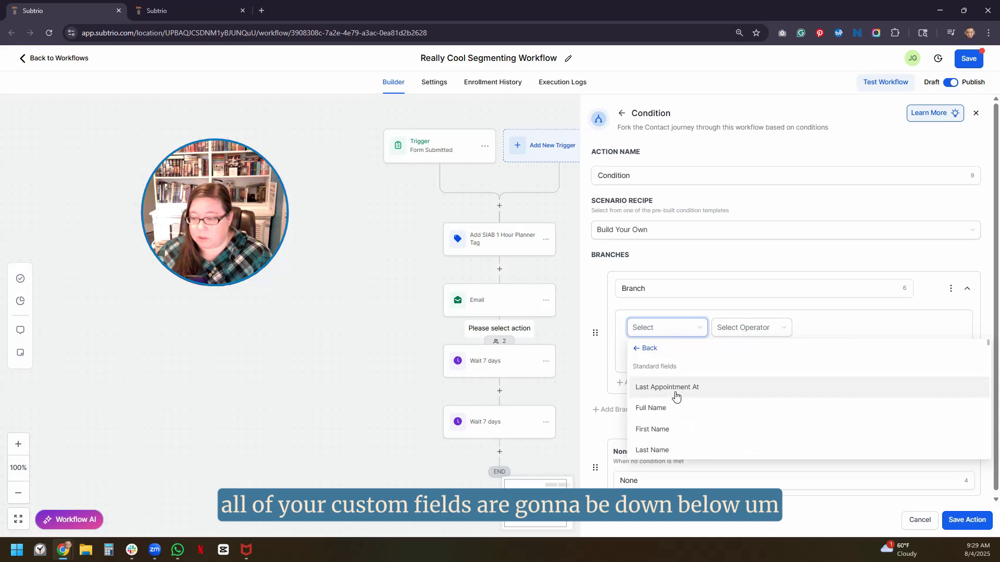
click(646, 348)
click(669, 330)
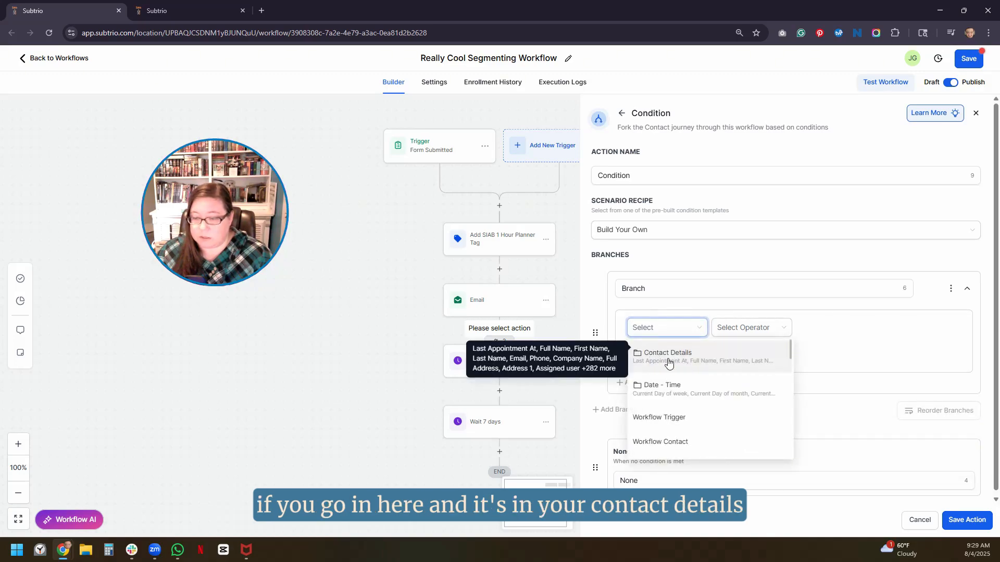
click(677, 359)
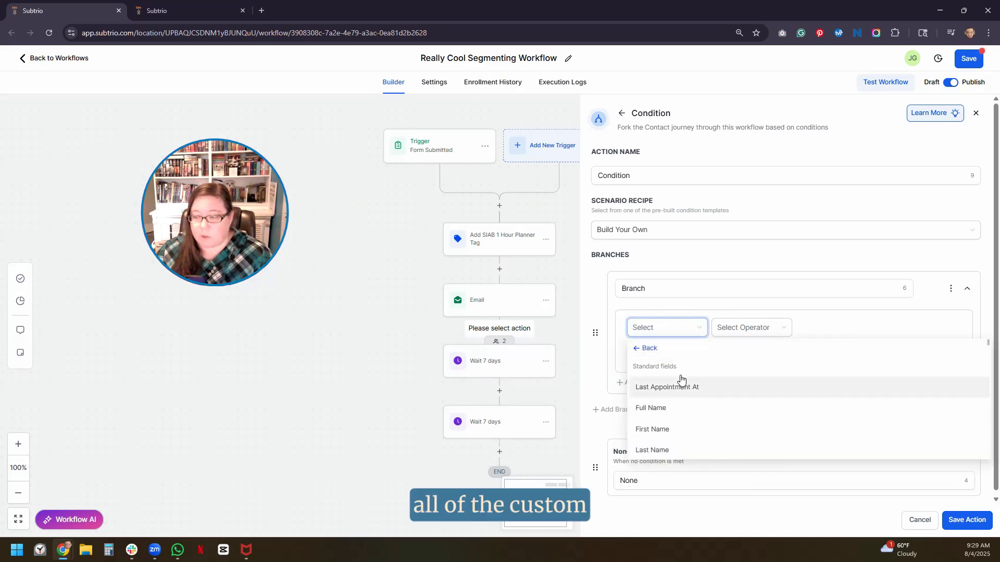
scroll(680, 383, down, 6)
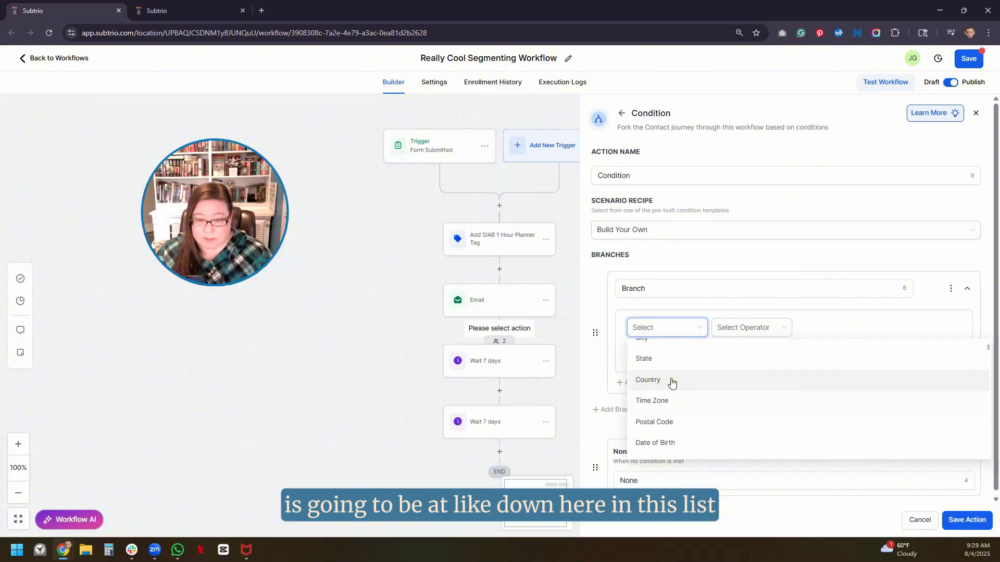
scroll(672, 383, down, 10)
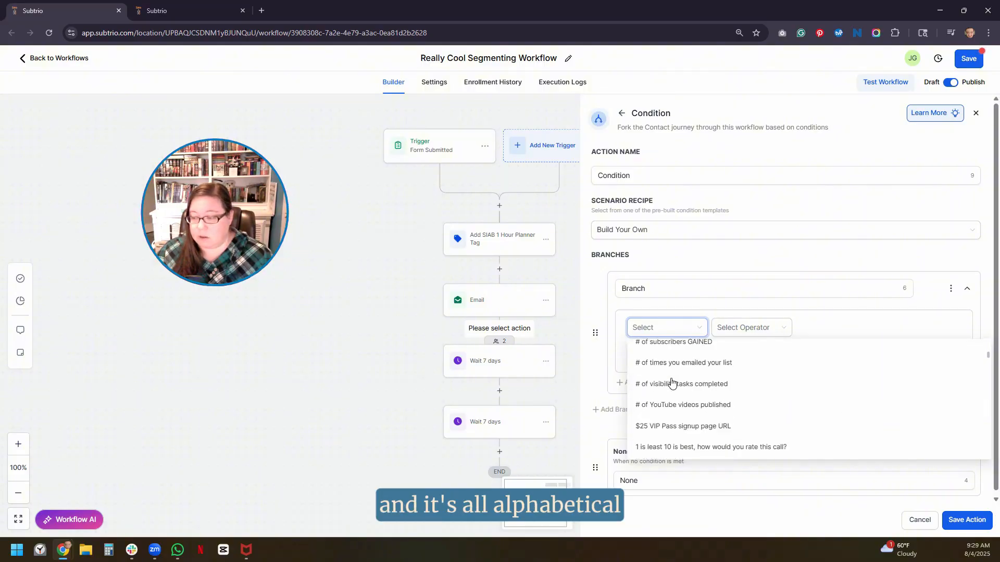
scroll(671, 383, down, 10)
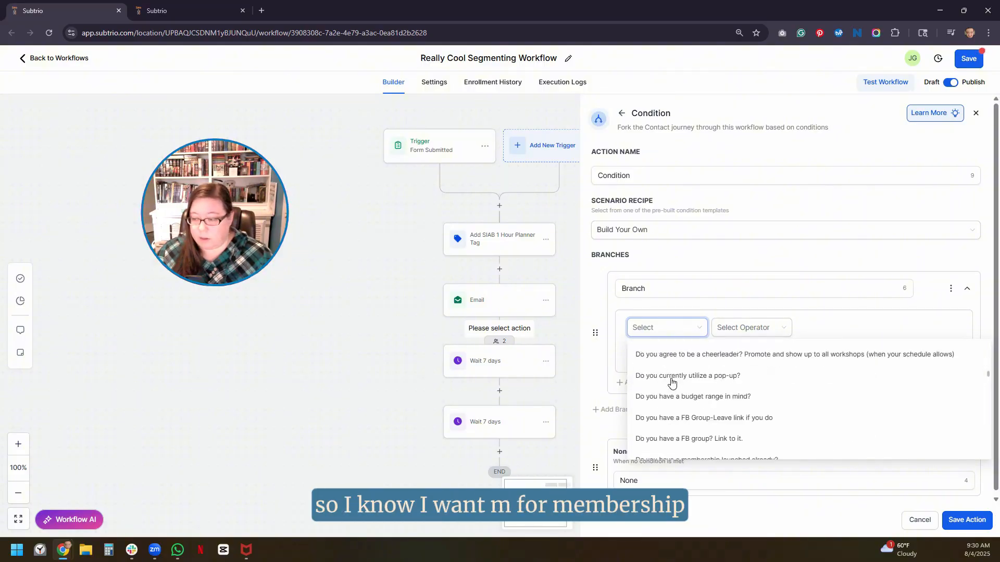
scroll(671, 382, down, 10)
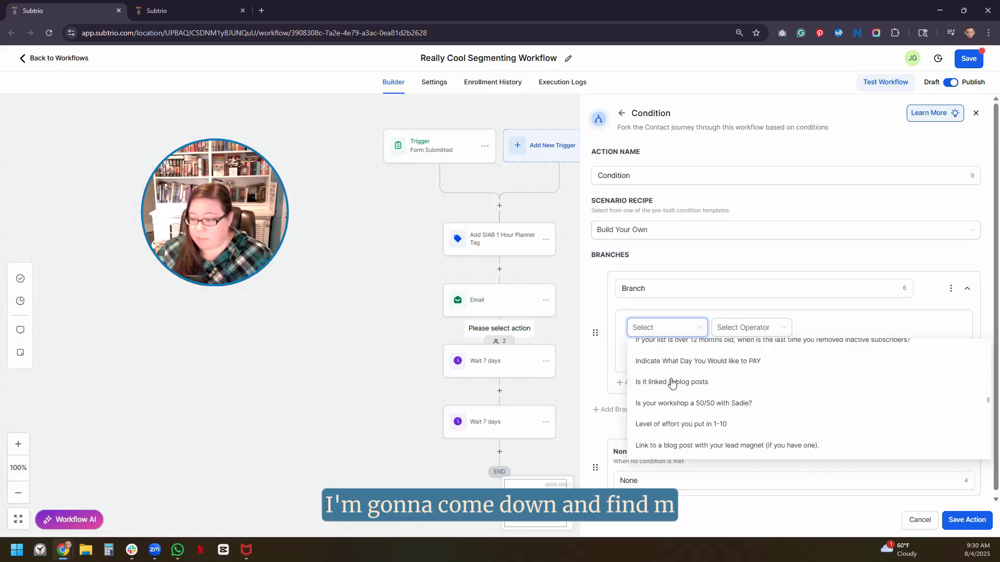
scroll(671, 383, down, 5)
scroll(671, 383, up, 4)
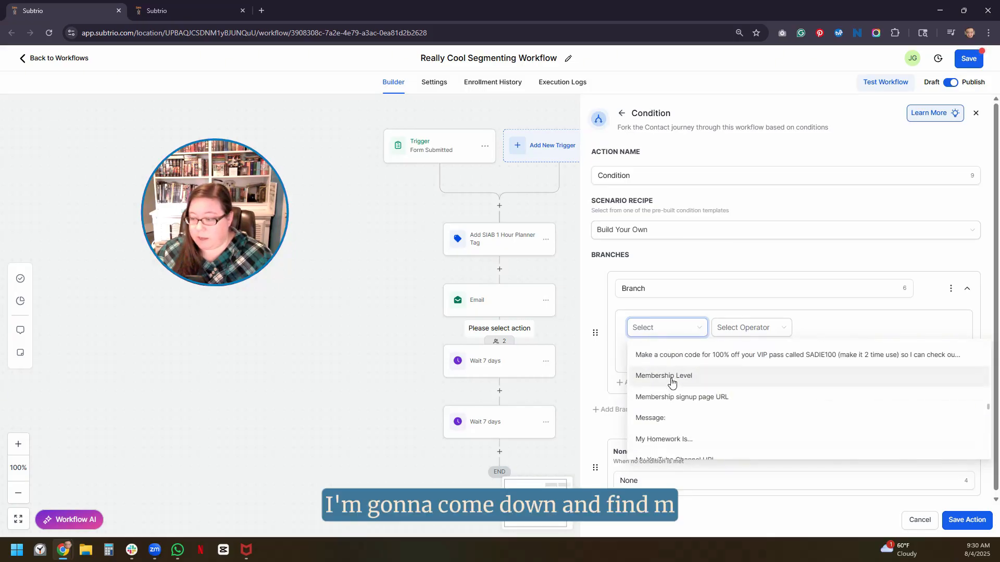
click(672, 430)
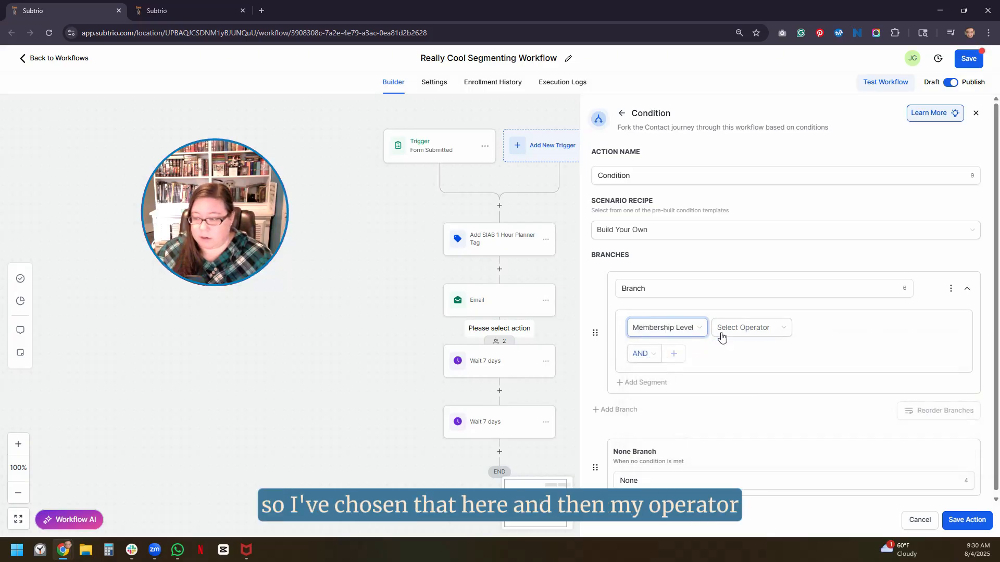
- Set the rule to Includes "I don't have a membership yet."
click(759, 333)
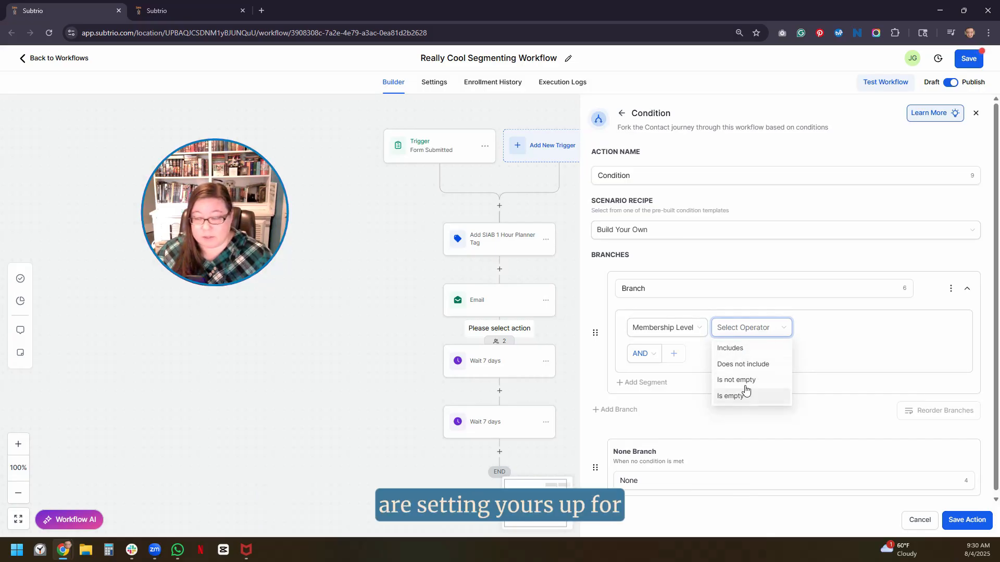
click(746, 349)
click(835, 328)
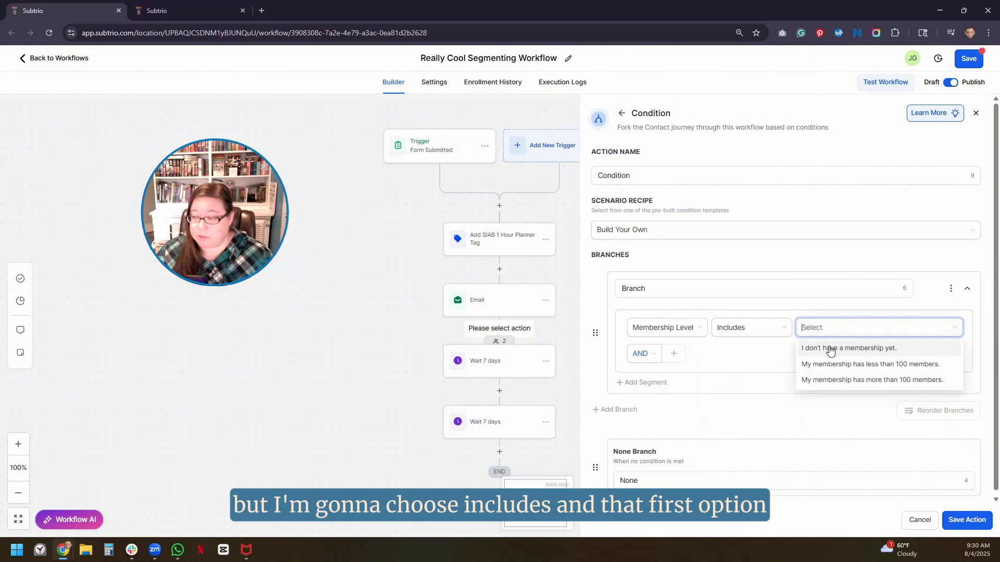
click(829, 348)
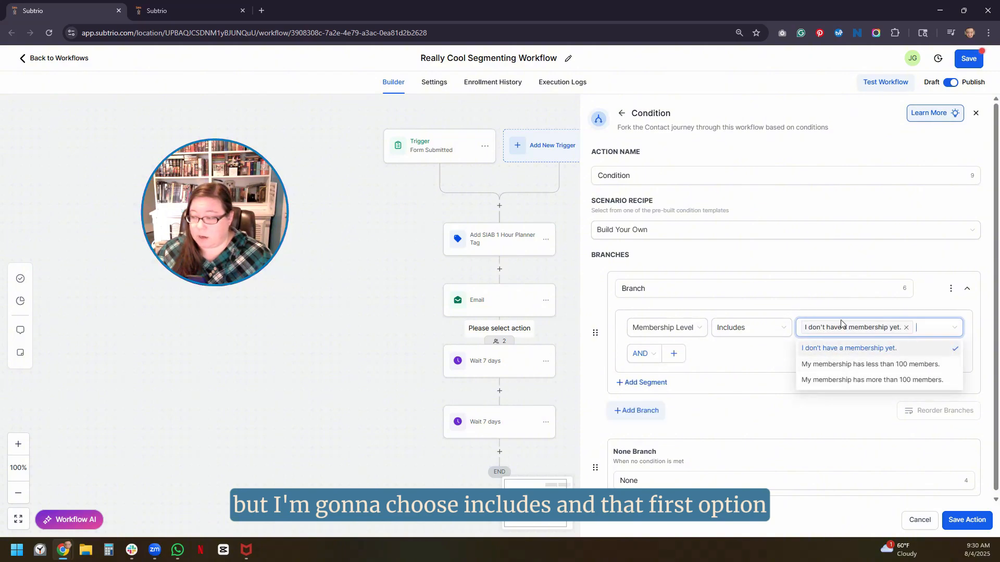
click(767, 351)
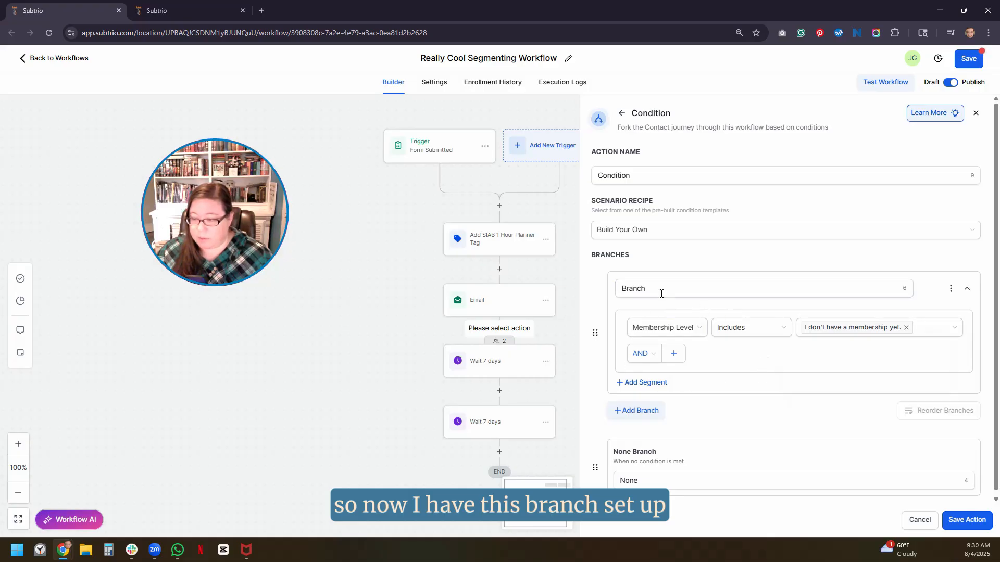
- Replace the first branch's default name "Branch" with "No Membership"
click(627, 290)
double_click(625, 292)
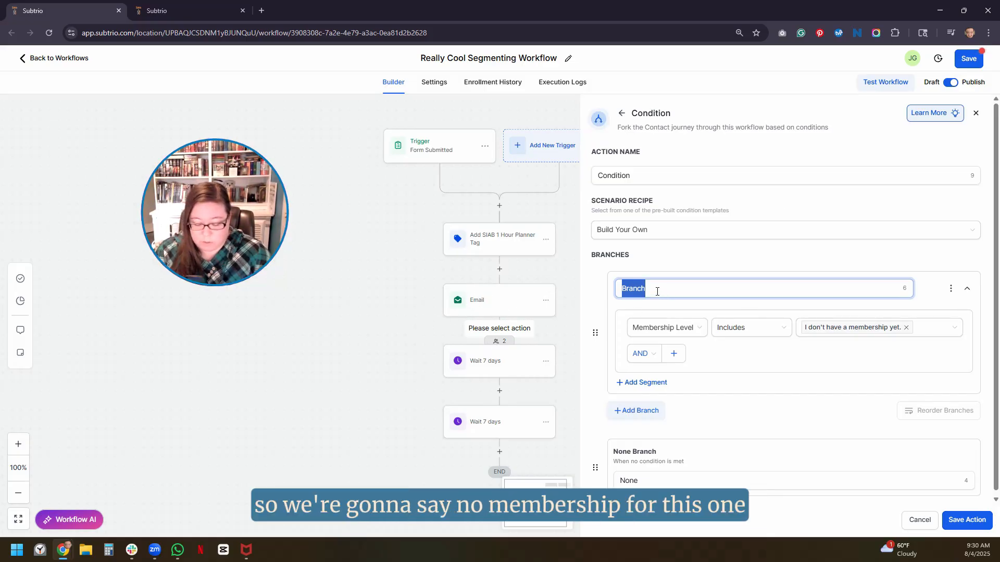
text(No Mem)
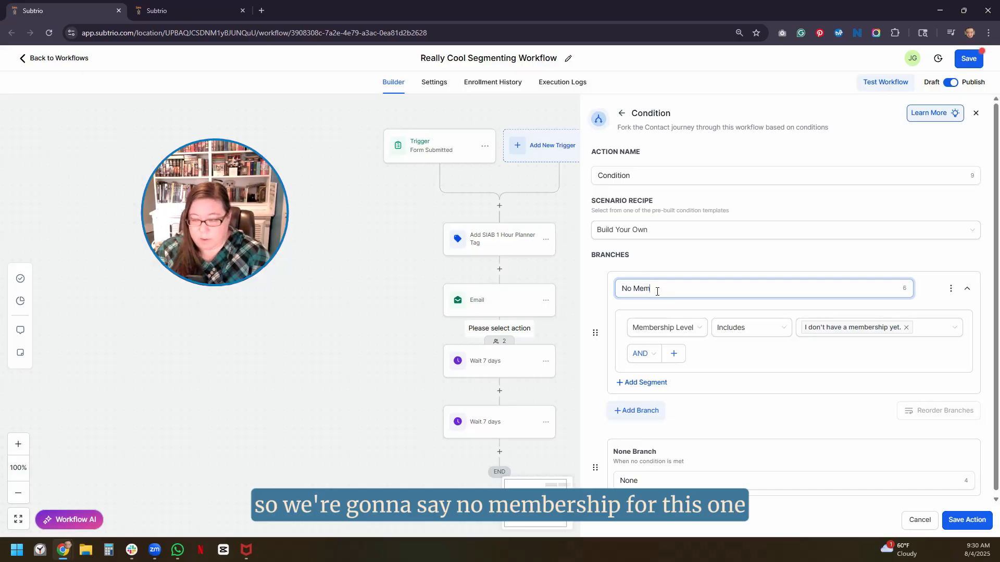
text(bershi)
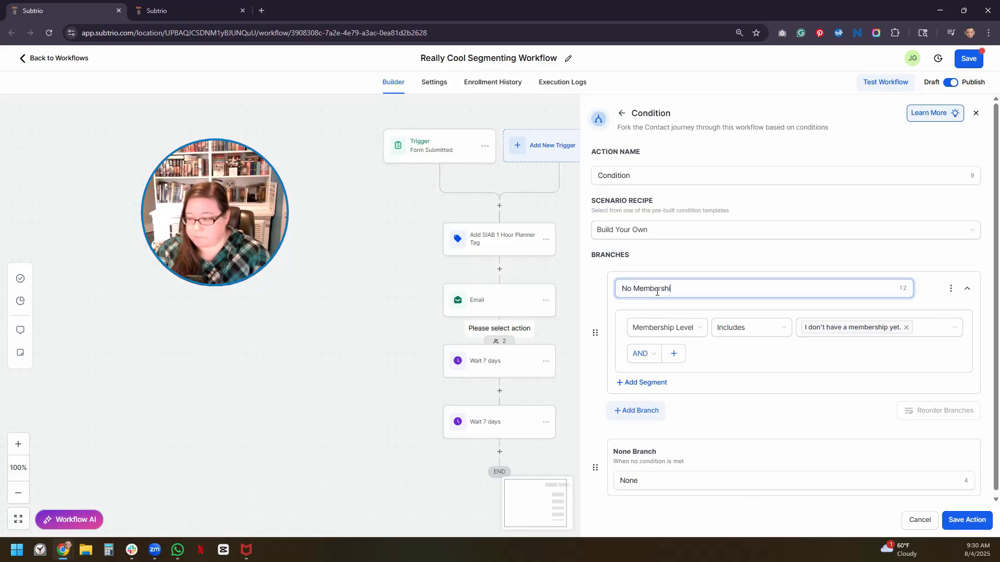
text(p)
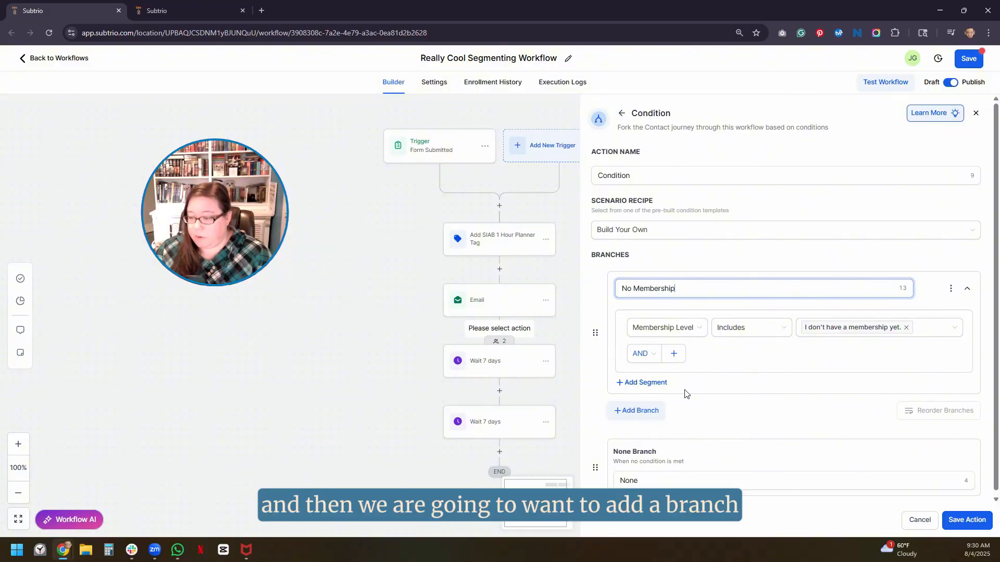
- Add a second branch testing Membership Level includes "My membership has less than 100 members."
click(638, 411)
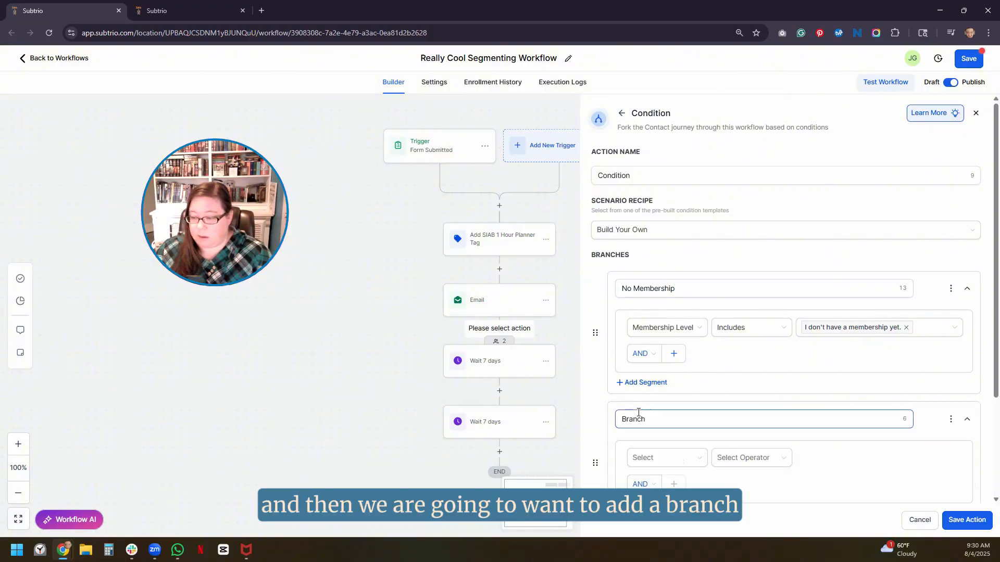
scroll(669, 400, down, 2)
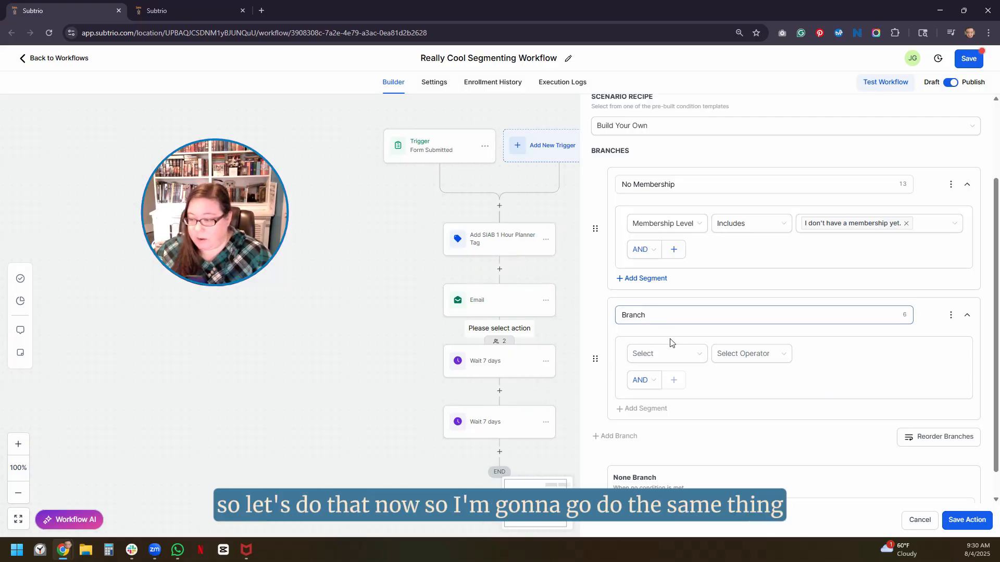
click(695, 355)
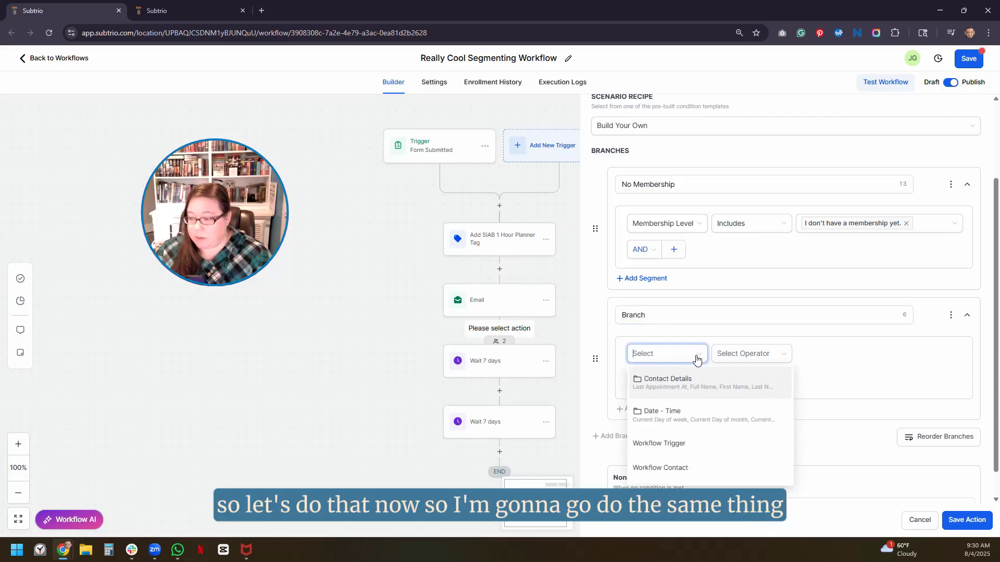
click(671, 381)
scroll(671, 391, down, 10)
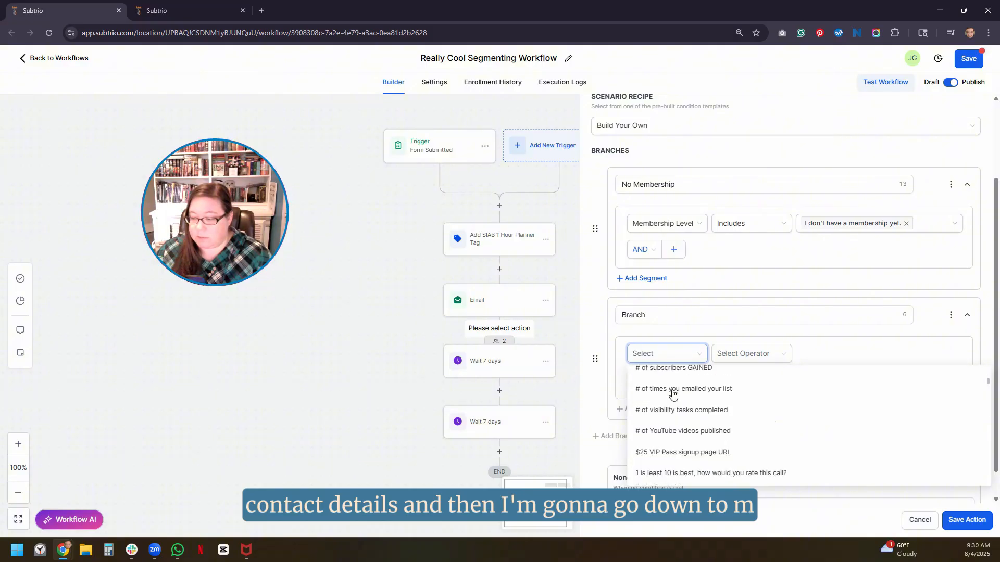
scroll(672, 394, down, 15)
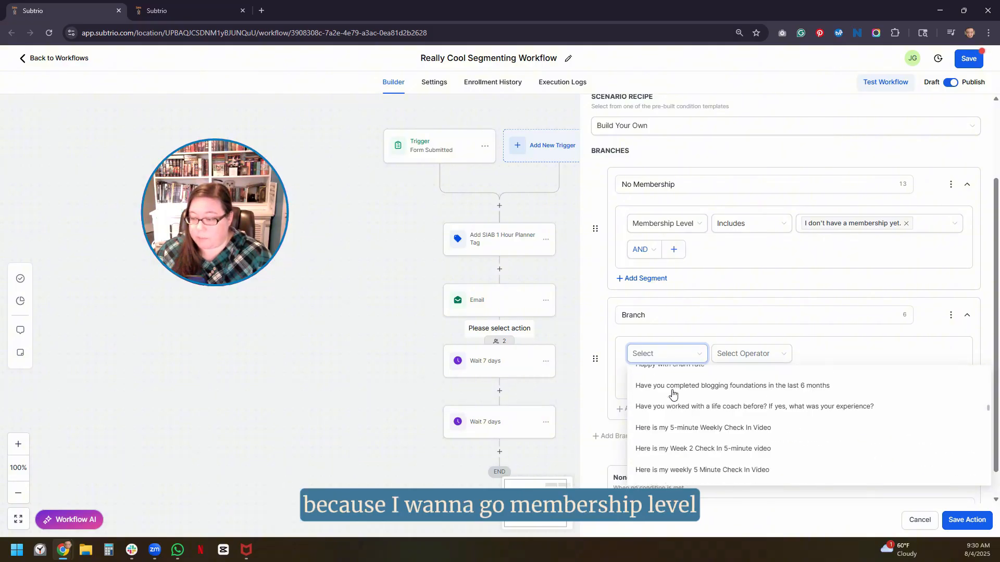
scroll(672, 394, down, 15)
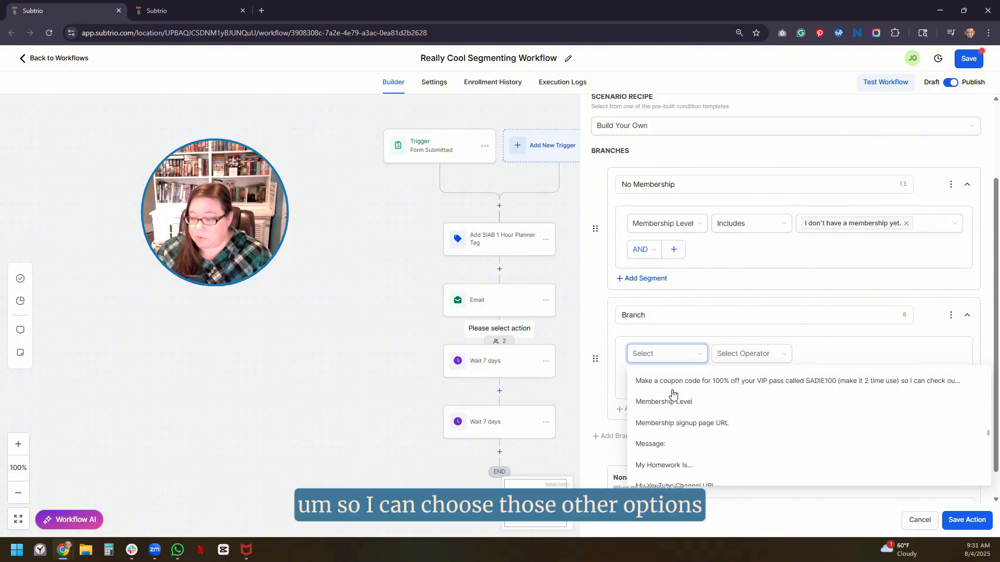
click(672, 404)
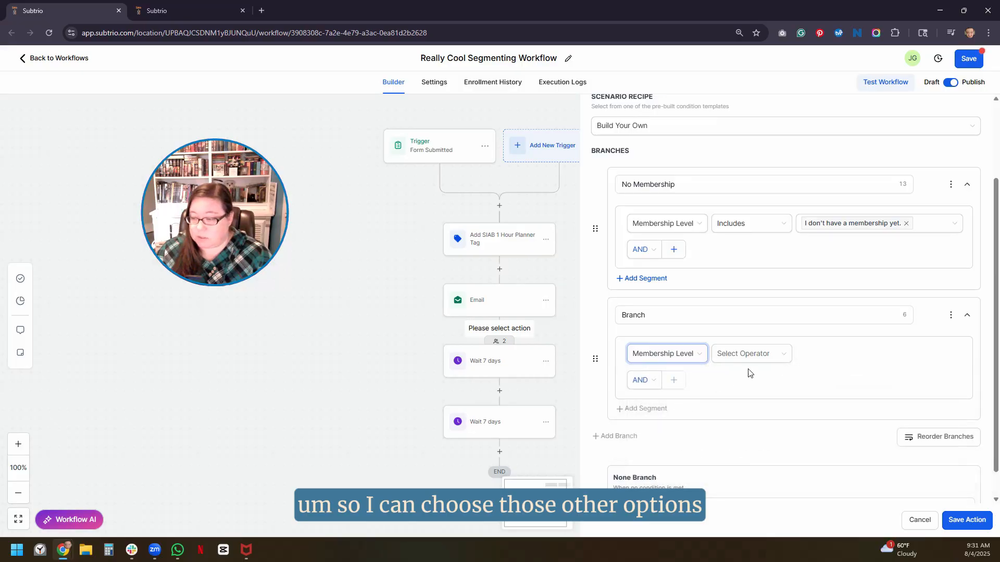
click(751, 353)
click(744, 378)
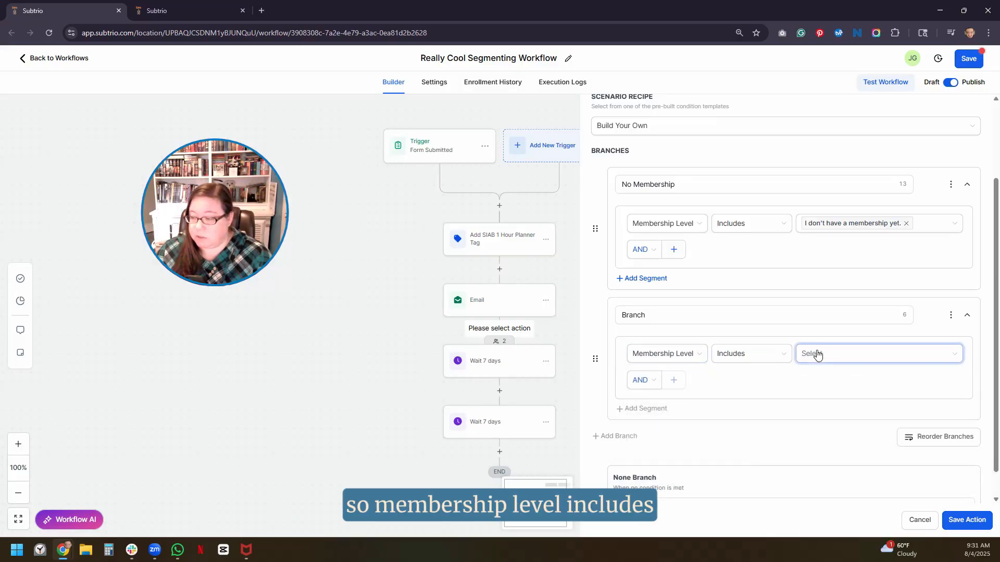
click(814, 354)
click(814, 391)
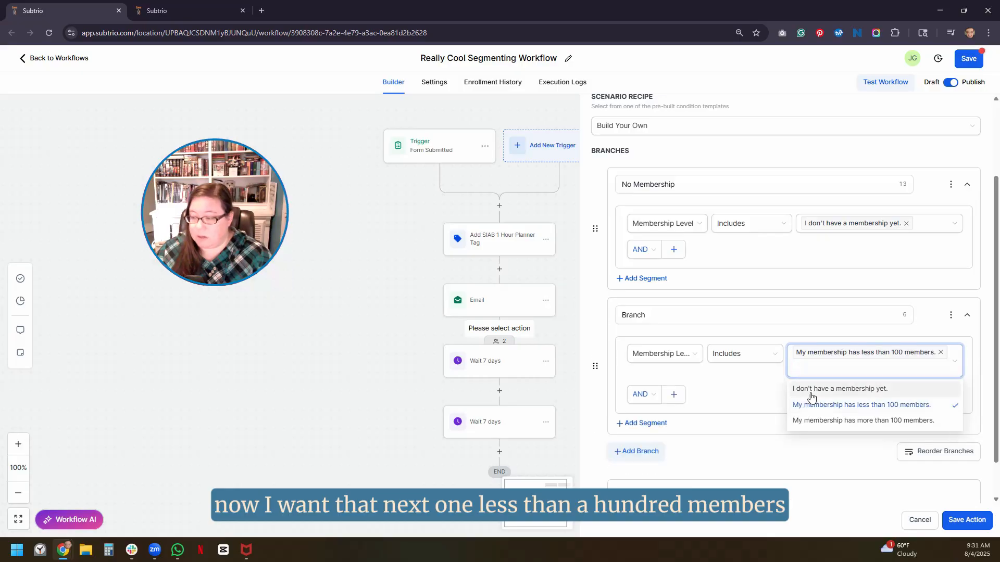
- Start renaming the second branch to "Less Than 100"
click(655, 315)
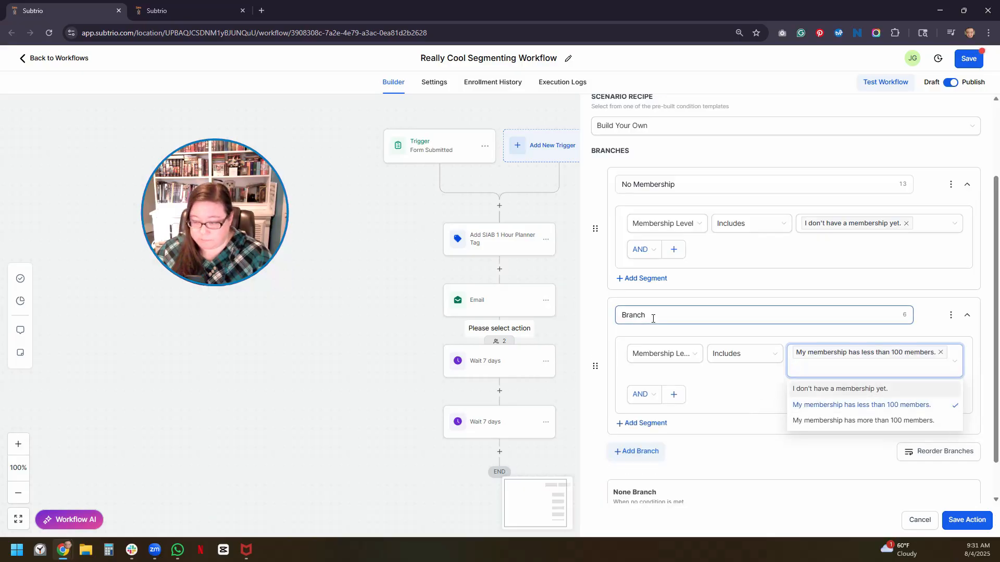
drag(631, 311, 620, 311)
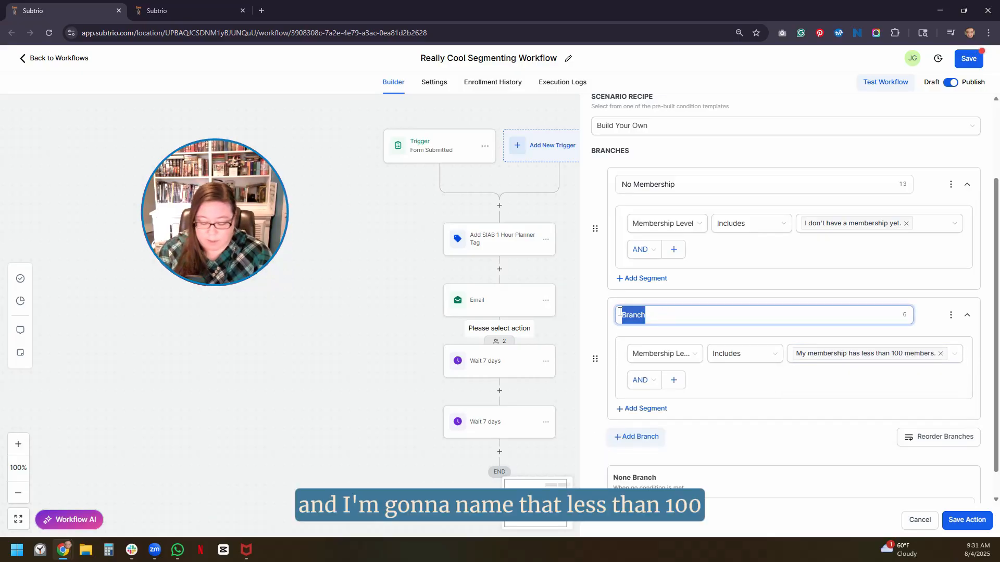
text(Less Than 100)
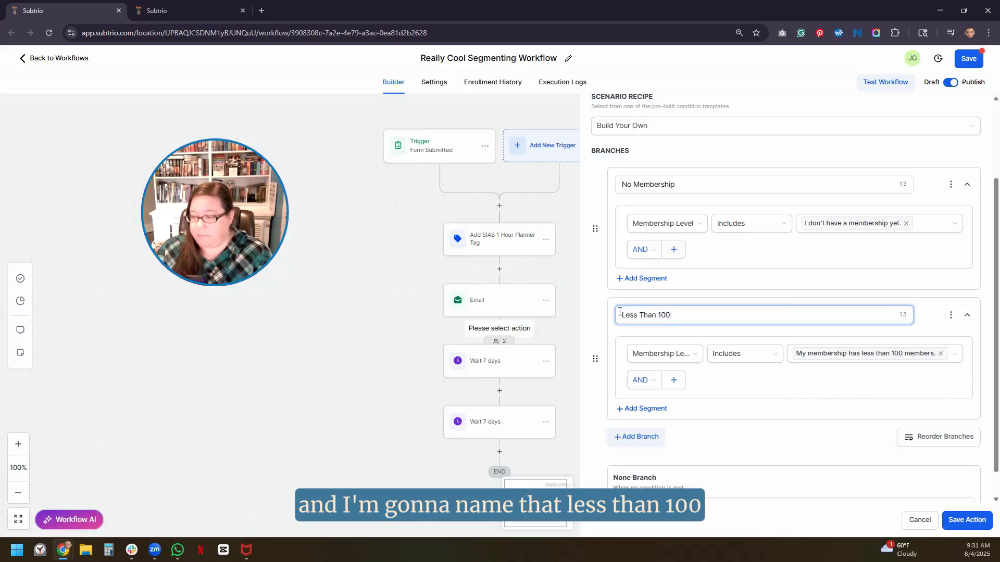
- Add a third branch and choose Contact Details > Membership Level as its field
click(632, 437)
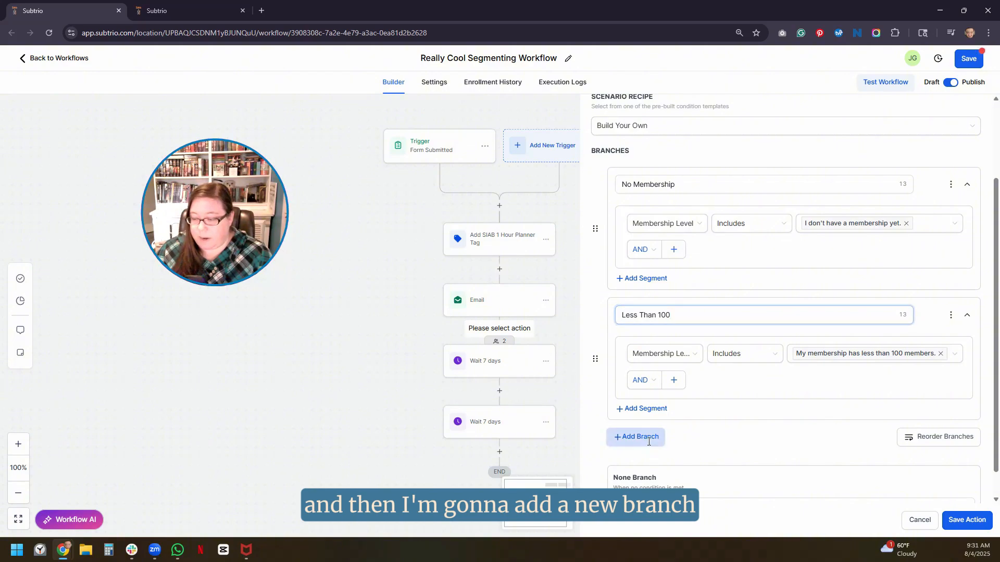
scroll(648, 441, down, 3)
click(676, 333)
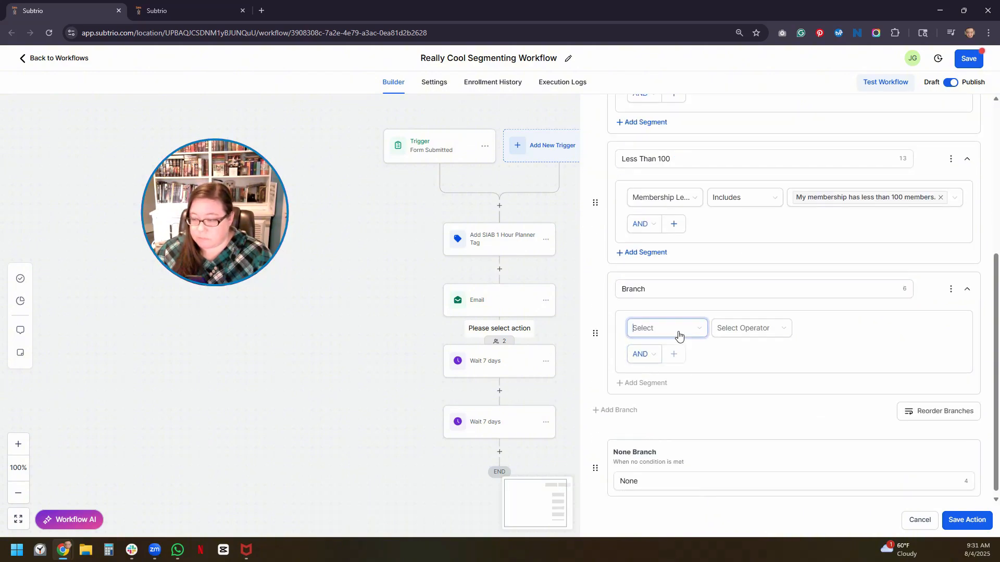
click(662, 359)
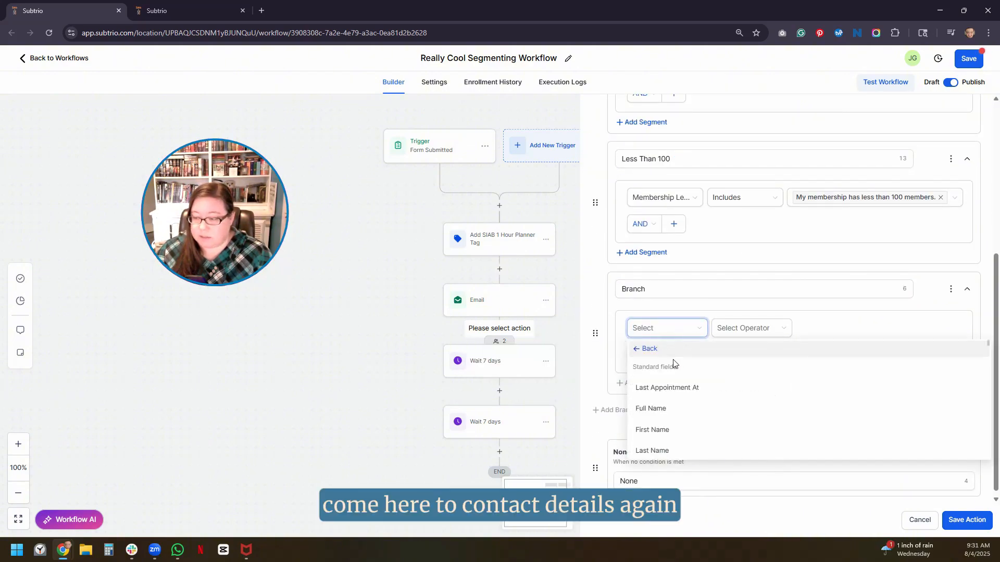
scroll(676, 372, down, 10)
scroll(677, 384, down, 10)
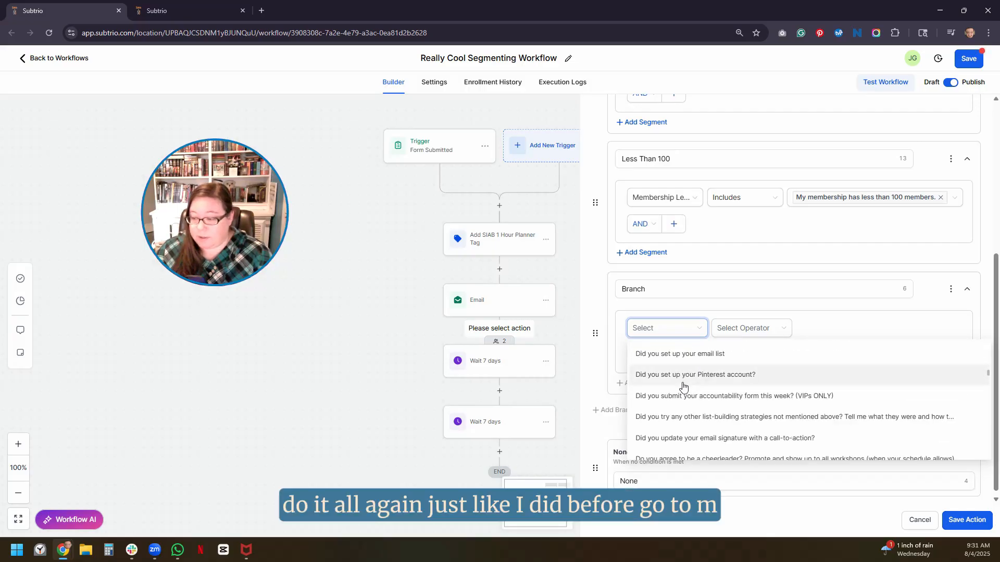
scroll(686, 386, down, 5)
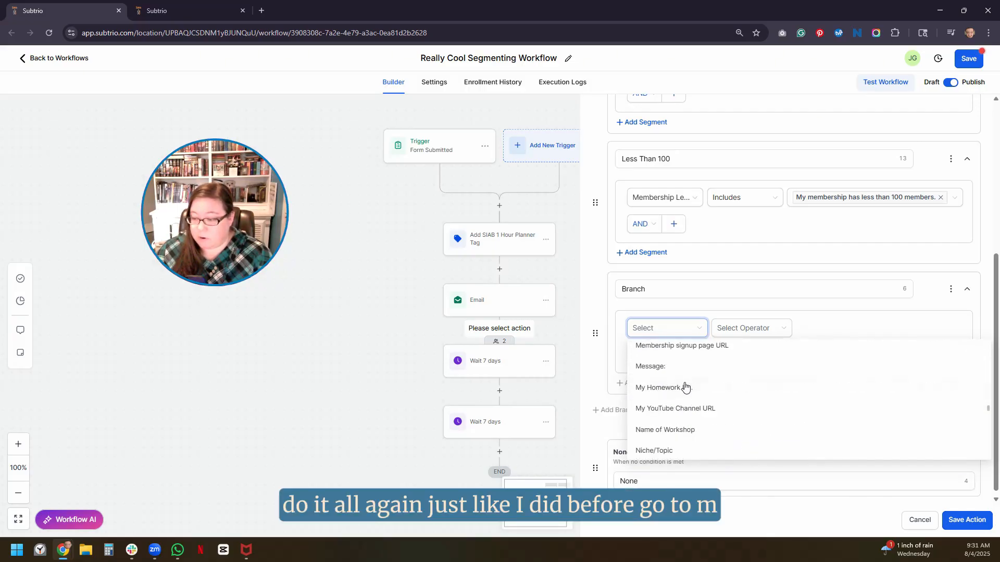
scroll(672, 375, down, 2)
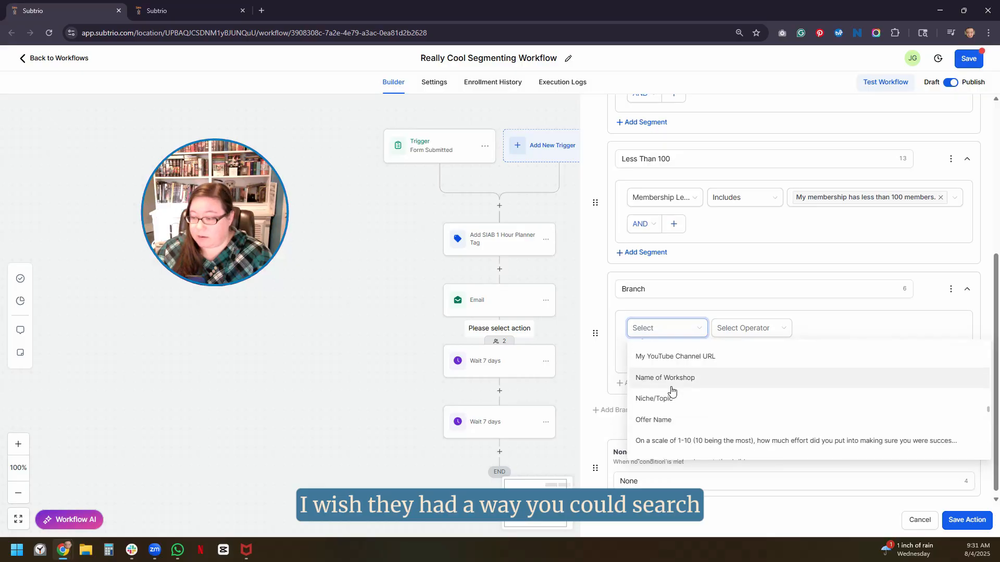
scroll(671, 390, up, 4)
click(671, 384)
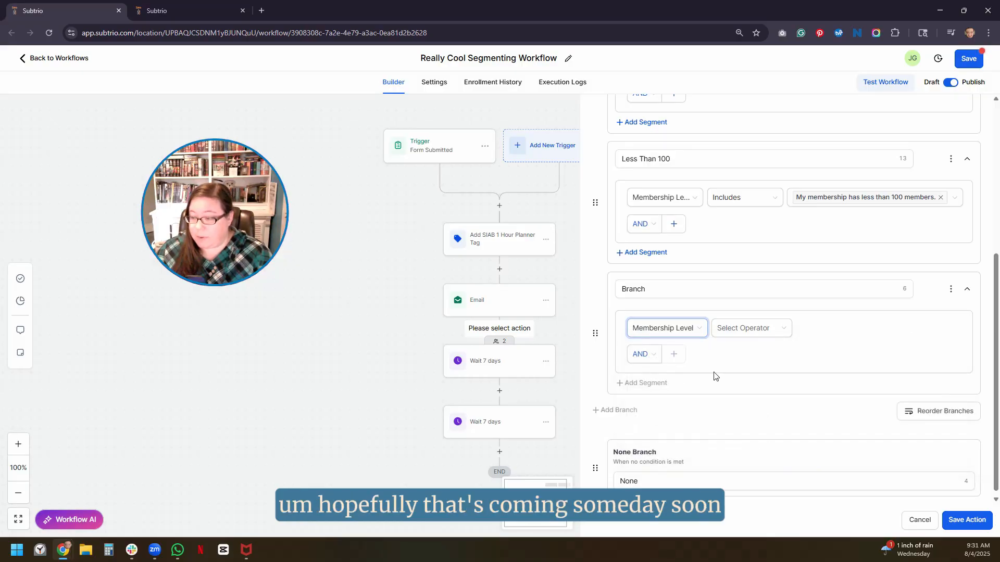
- Set it to Includes "more than 100 members", cross-checking the form's answer options
click(757, 332)
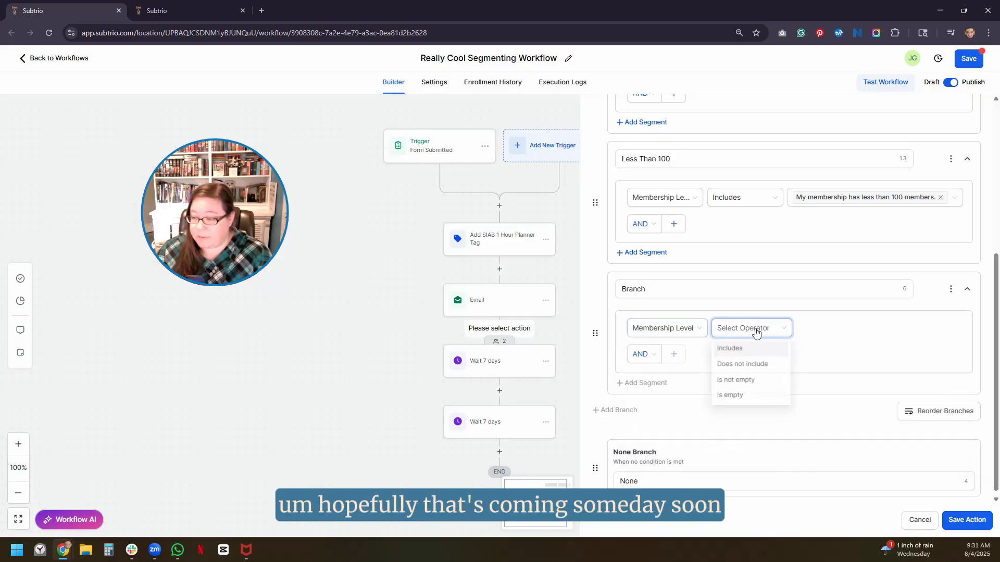
click(740, 350)
click(816, 331)
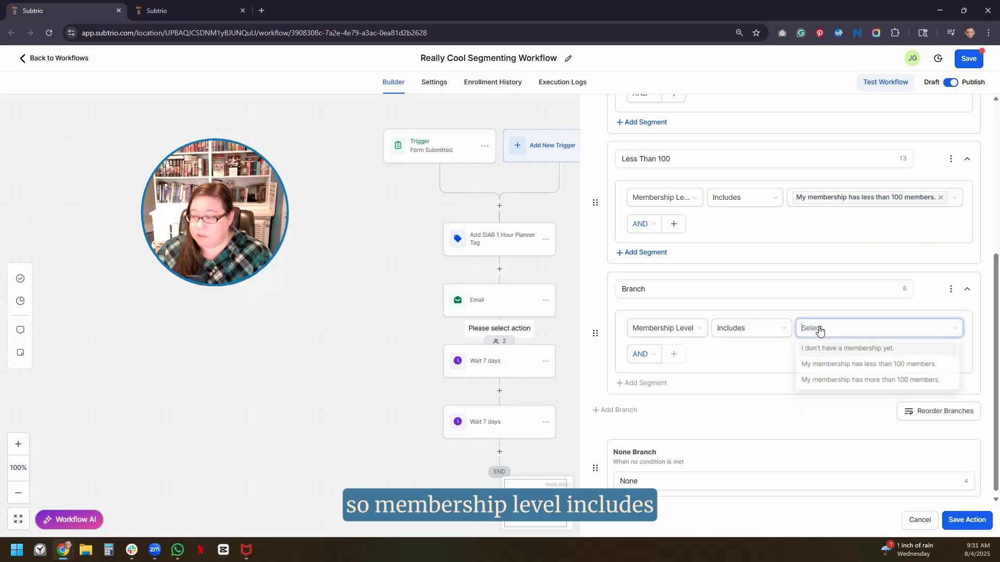
click(824, 382)
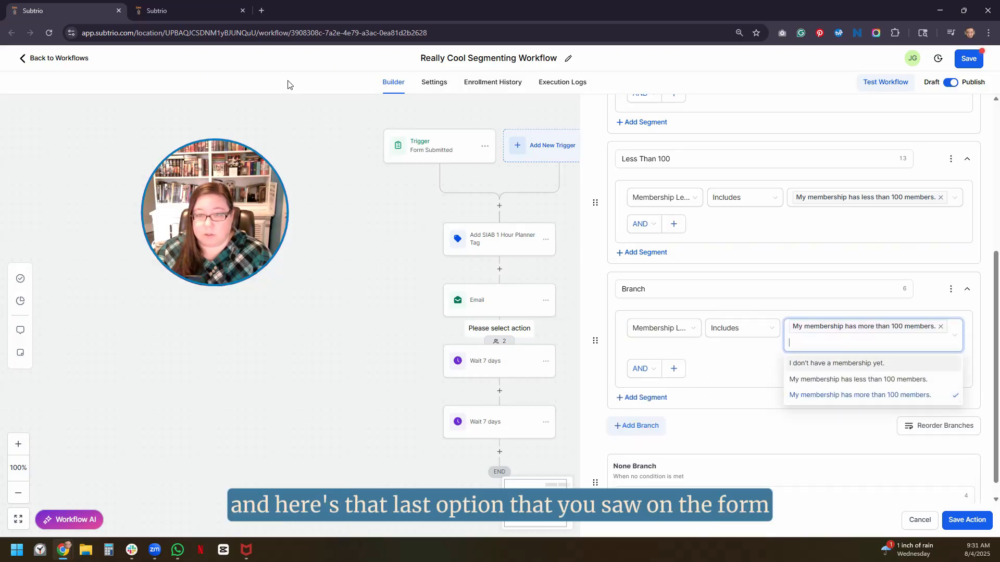
key(ctrl+Tab)
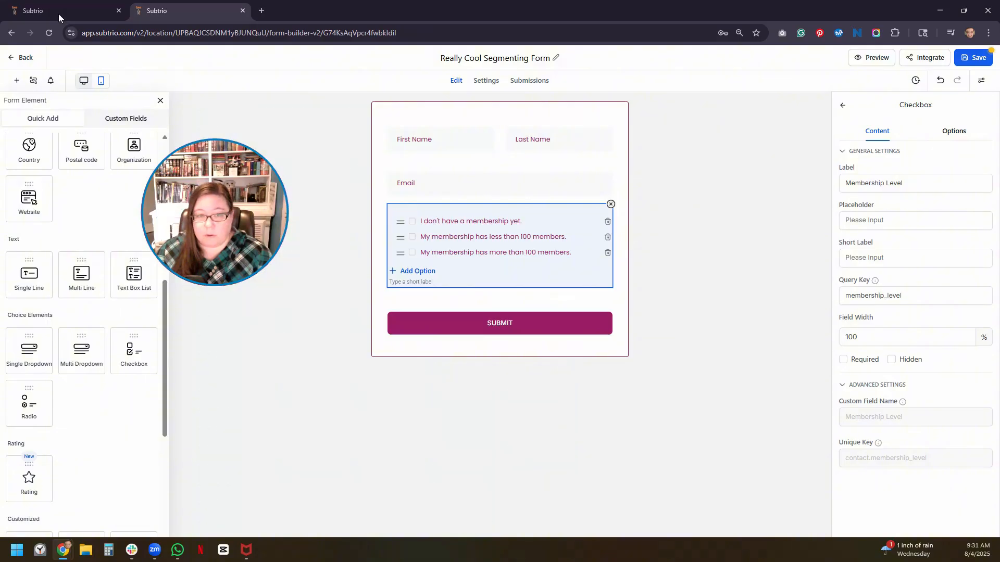
key(ctrl+Tab)
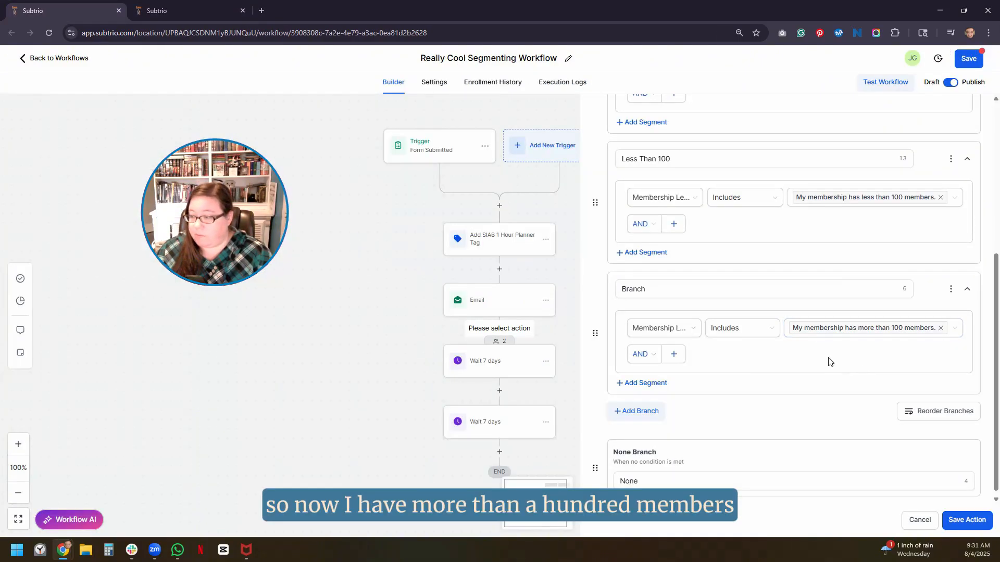
- Start renaming the third branch to "More Than 100"
click(659, 286)
drag(658, 286, 597, 288)
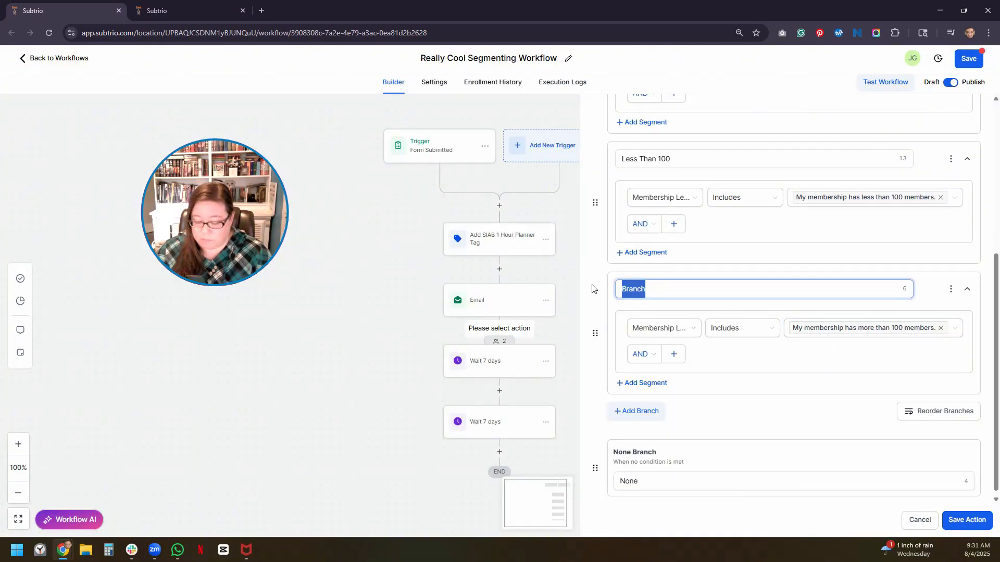
text(More Than 100)
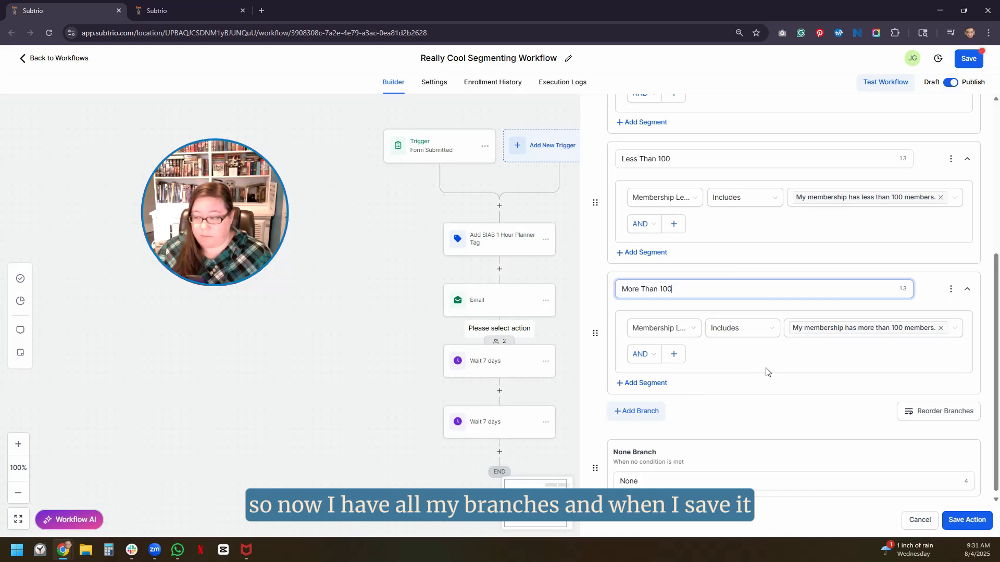
- Save the Condition, pan the canvas to show all four branches, then view the form builder
click(967, 520)
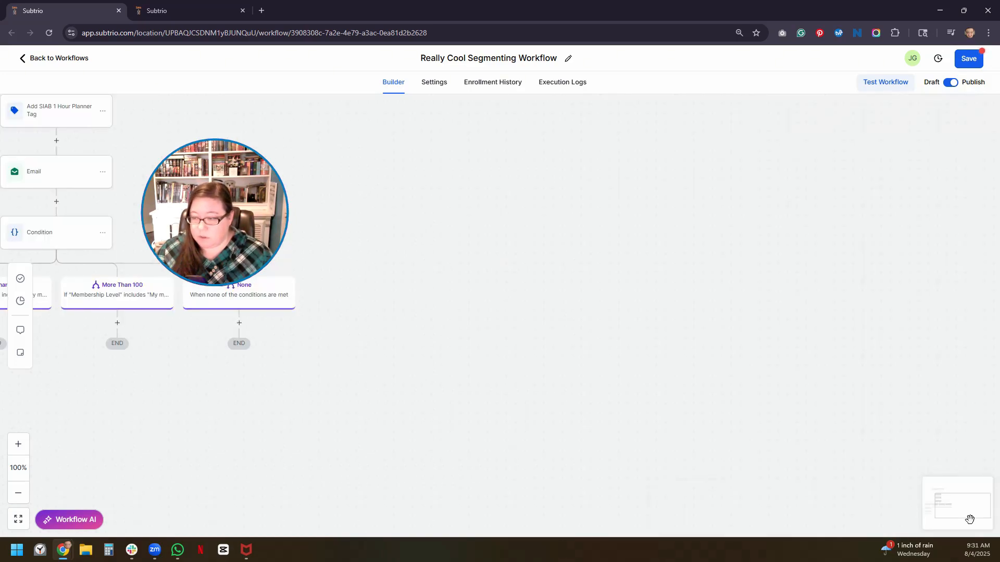
drag(309, 427, 790, 421)
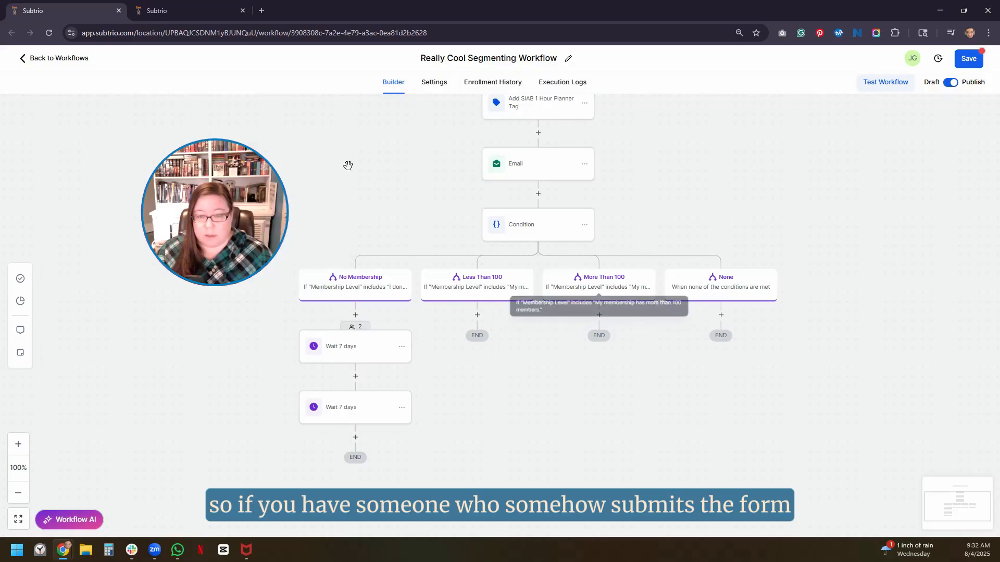
click(188, 12)
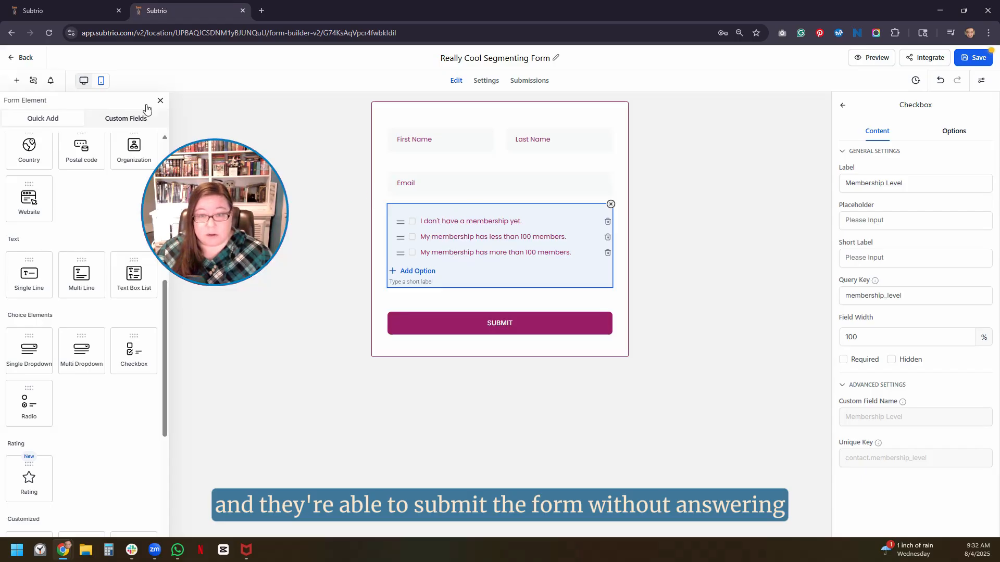
- Return to the workflow to see the Condition's four branches
click(62, 16)
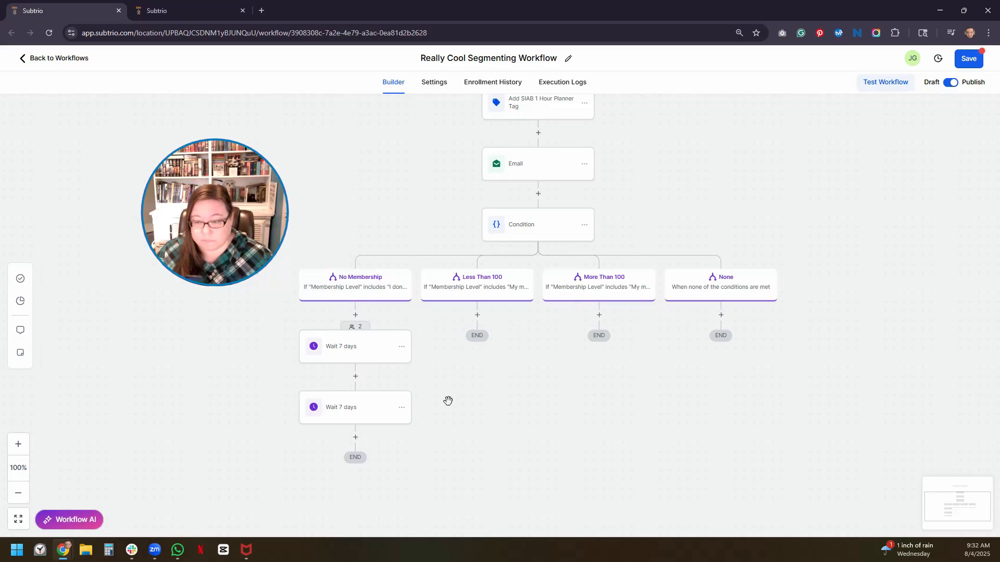
scroll(447, 400, up, 1)
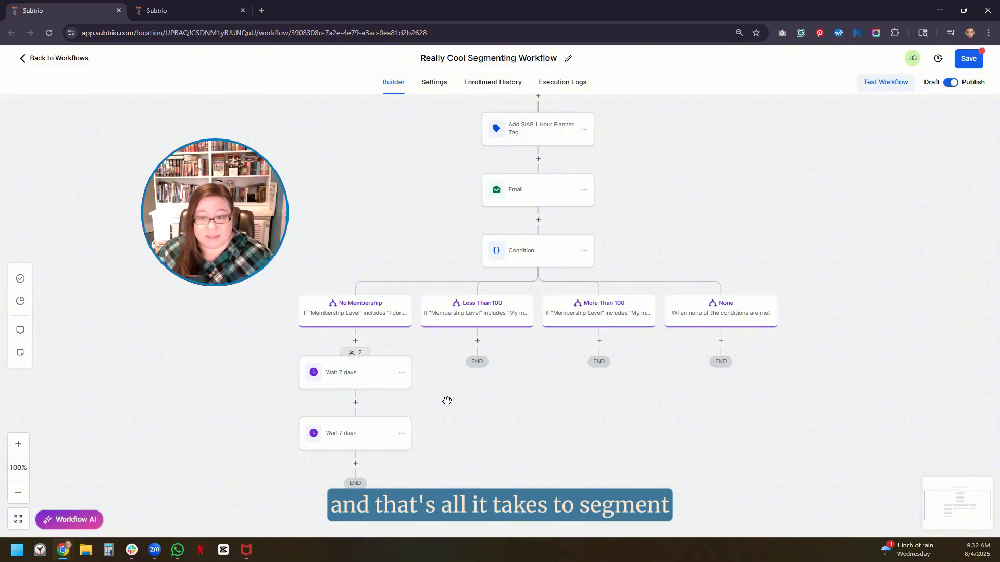
scroll(447, 400, up, 1)
drag(395, 288, 395, 262)
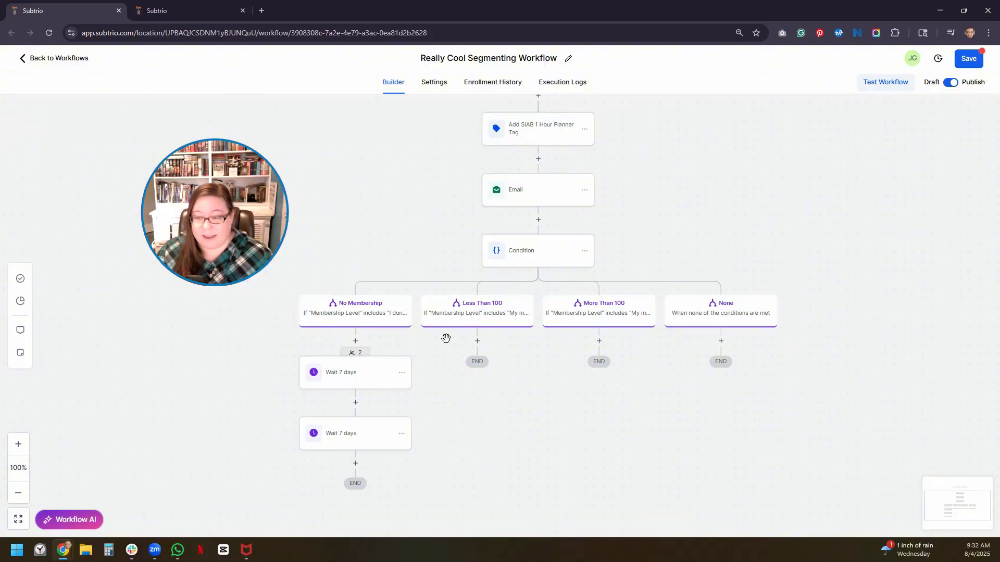